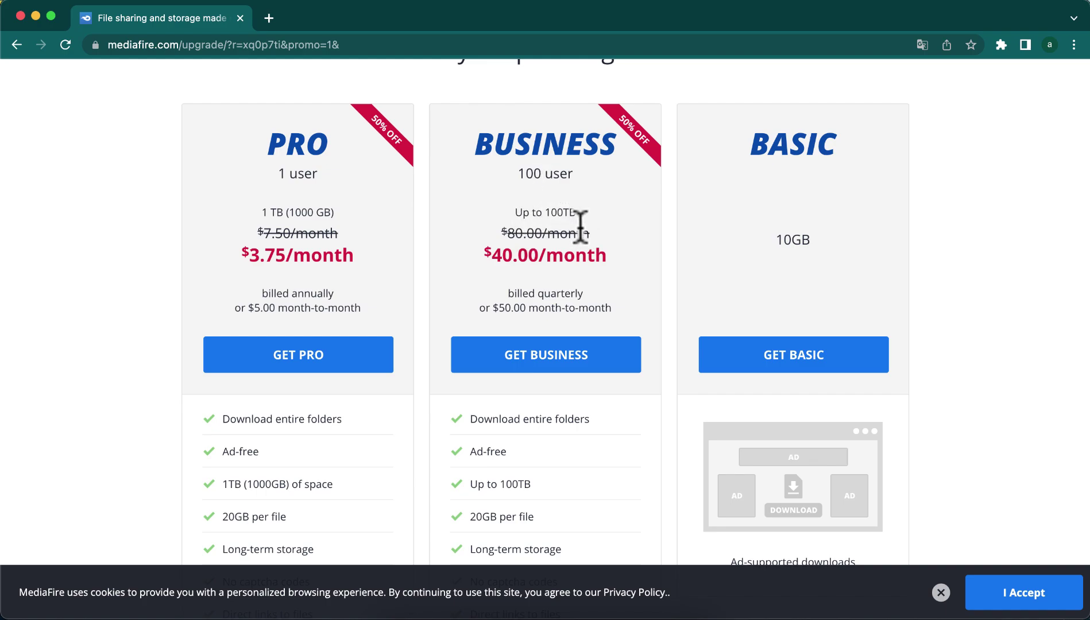
{"action": "scroll", "coordinate": [561, 254], "scroll_direction": "down", "scroll_amount": 3}
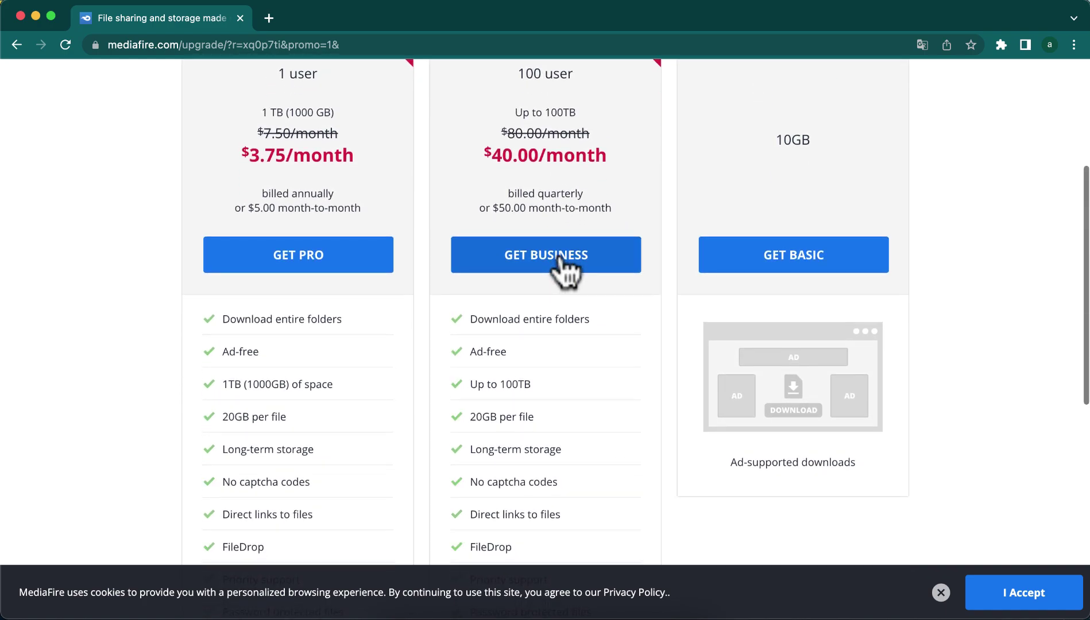
{"action": "scroll", "coordinate": [563, 265], "scroll_direction": "up", "scroll_amount": 2}
{"action": "scroll", "coordinate": [558, 247], "scroll_direction": "up", "scroll_amount": 4}
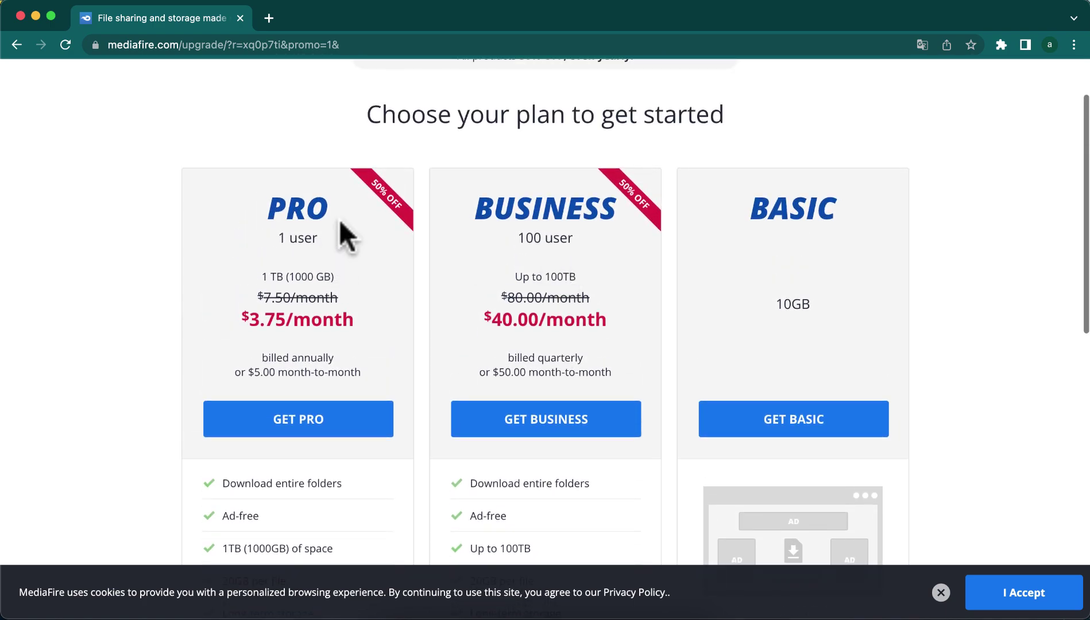
{"action": "scroll", "coordinate": [748, 241], "scroll_direction": "down", "scroll_amount": 3}
{"action": "scroll", "coordinate": [770, 247], "scroll_direction": "down", "scroll_amount": 3}
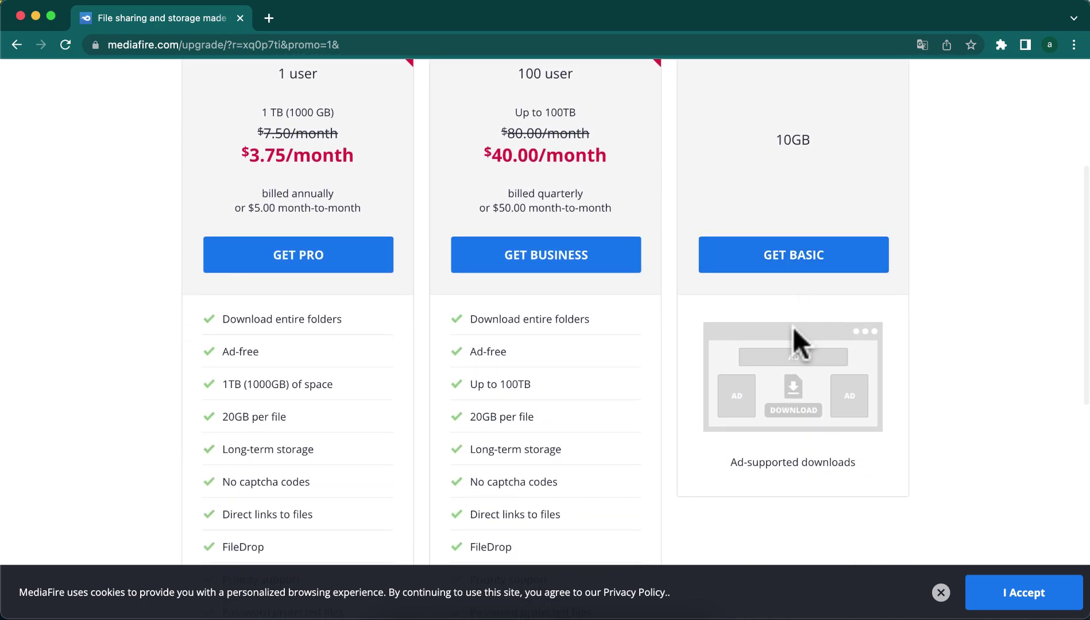
{"action": "scroll", "coordinate": [770, 258], "scroll_direction": "up", "scroll_amount": 3}
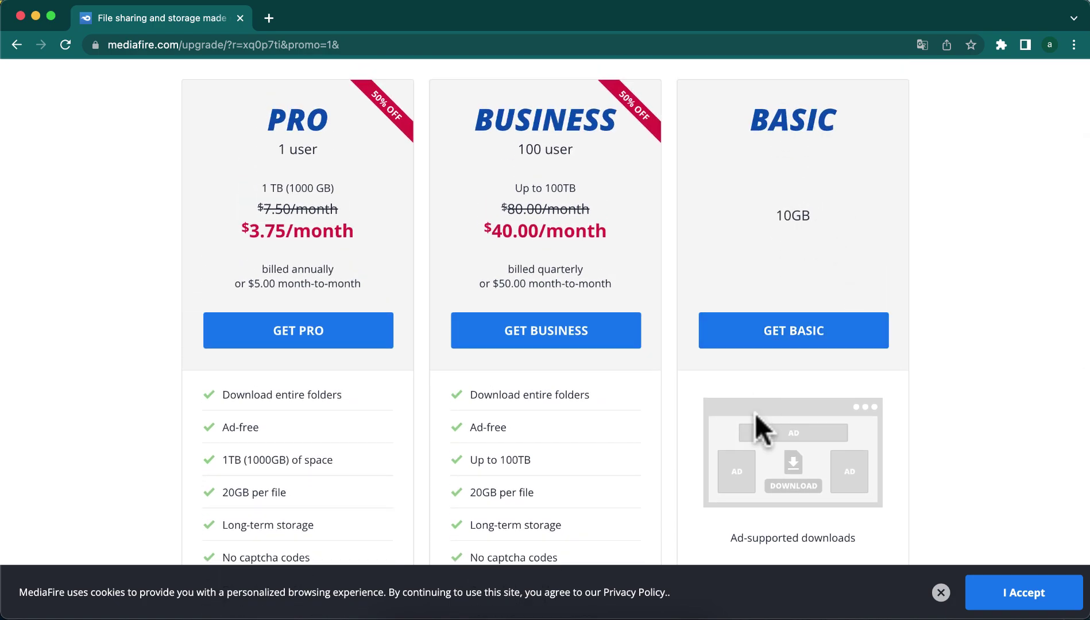
{"action": "scroll", "coordinate": [742, 477], "scroll_direction": "down", "scroll_amount": 5}
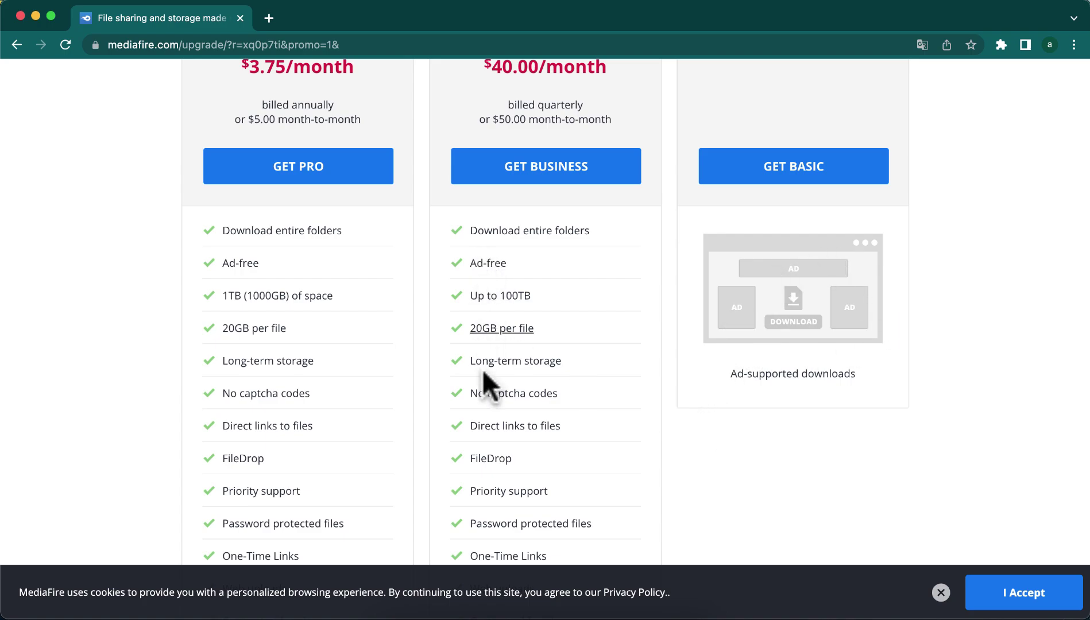
{"action": "key", "text": "ctrl+Up"}
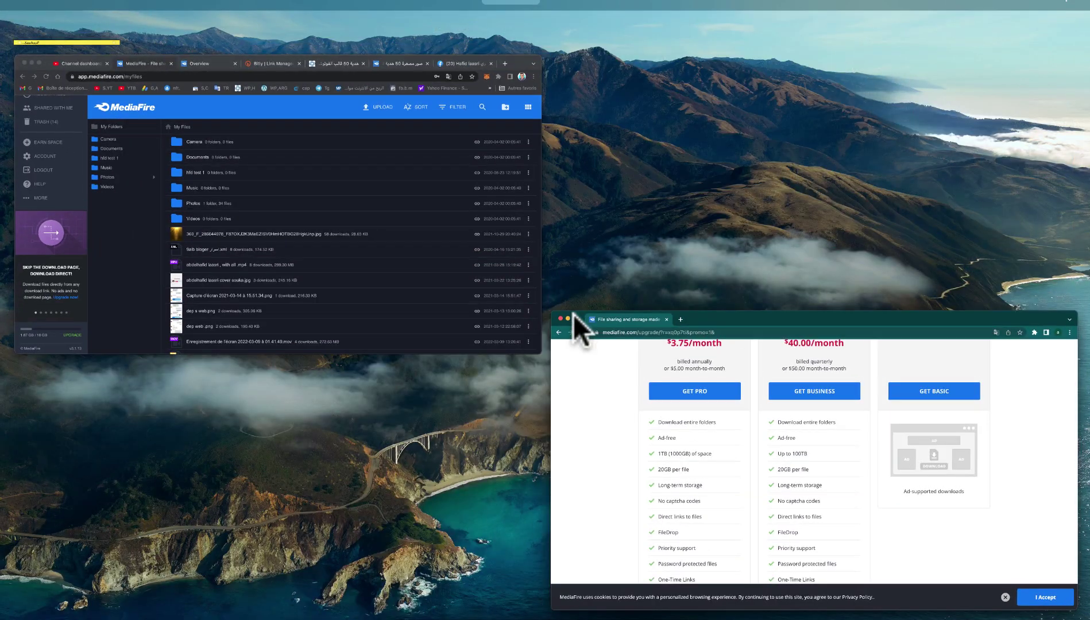
{"action": "left_click", "coordinate": [322, 211]}
{"action": "left_click", "coordinate": [792, 13]}
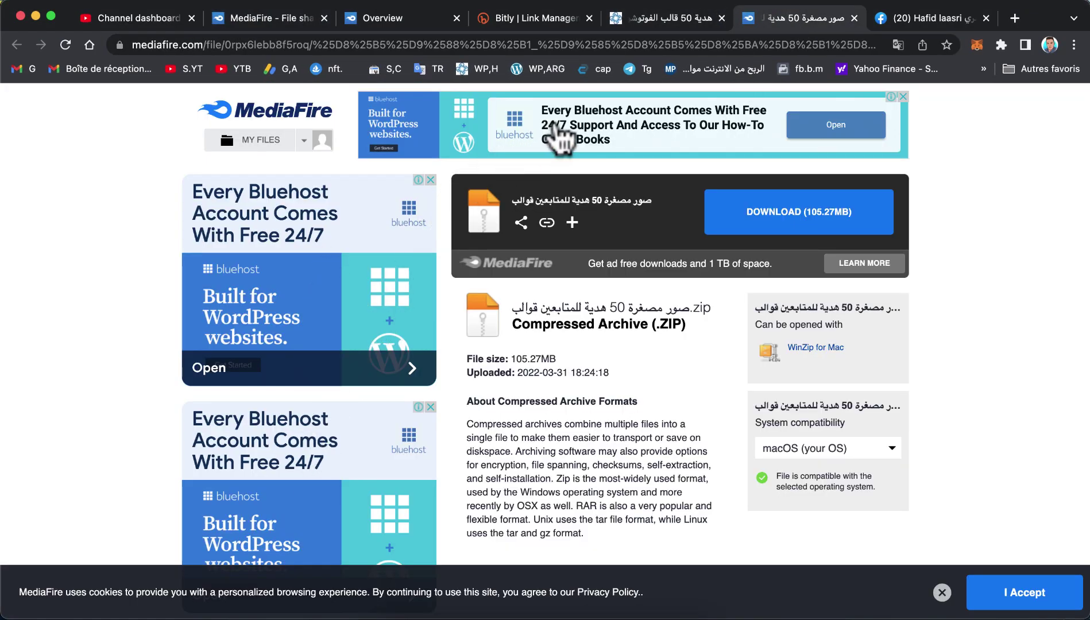
{"action": "scroll", "coordinate": [574, 316], "scroll_direction": "down", "scroll_amount": 15}
{"action": "scroll", "coordinate": [636, 312], "scroll_direction": "up", "scroll_amount": 15}
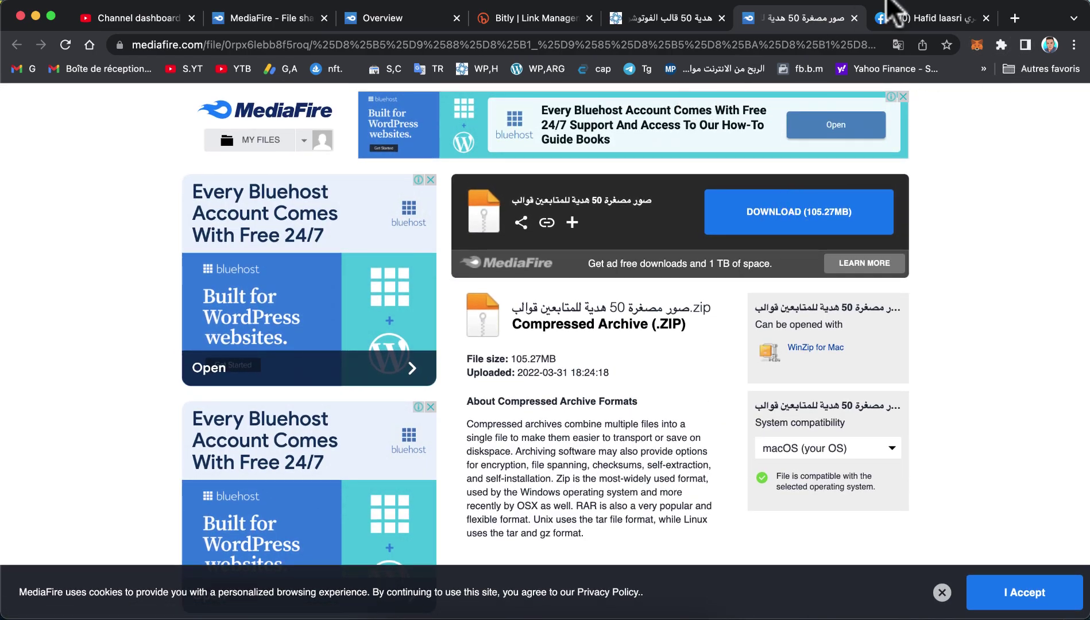
{"action": "key", "text": "ctrl+Up"}
{"action": "left_click", "coordinate": [353, 195]}
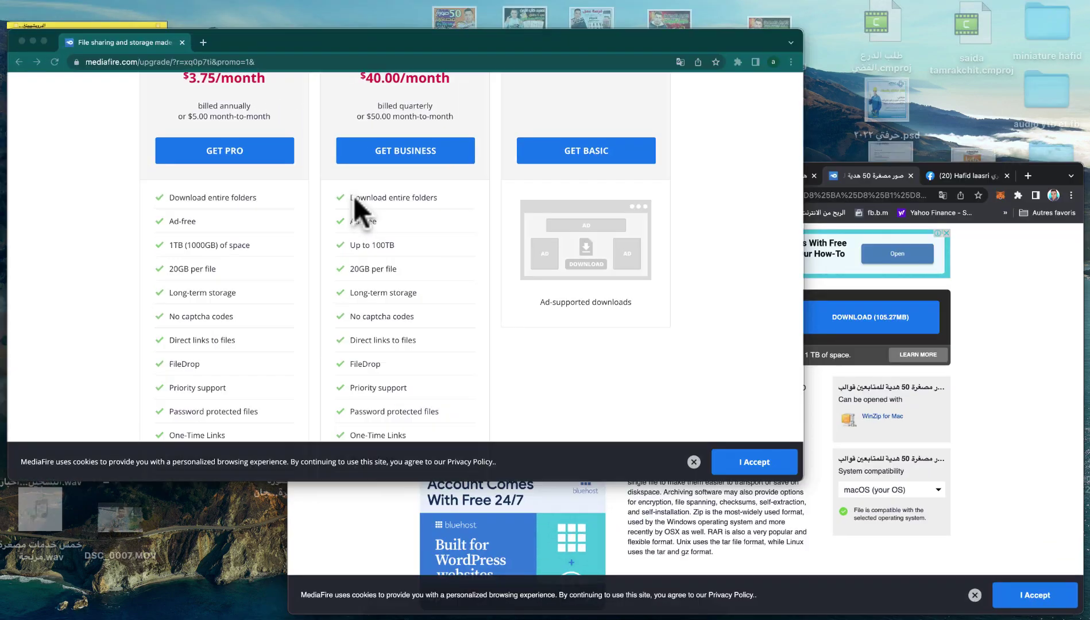
{"action": "scroll", "coordinate": [801, 242], "scroll_direction": "up", "scroll_amount": 3}
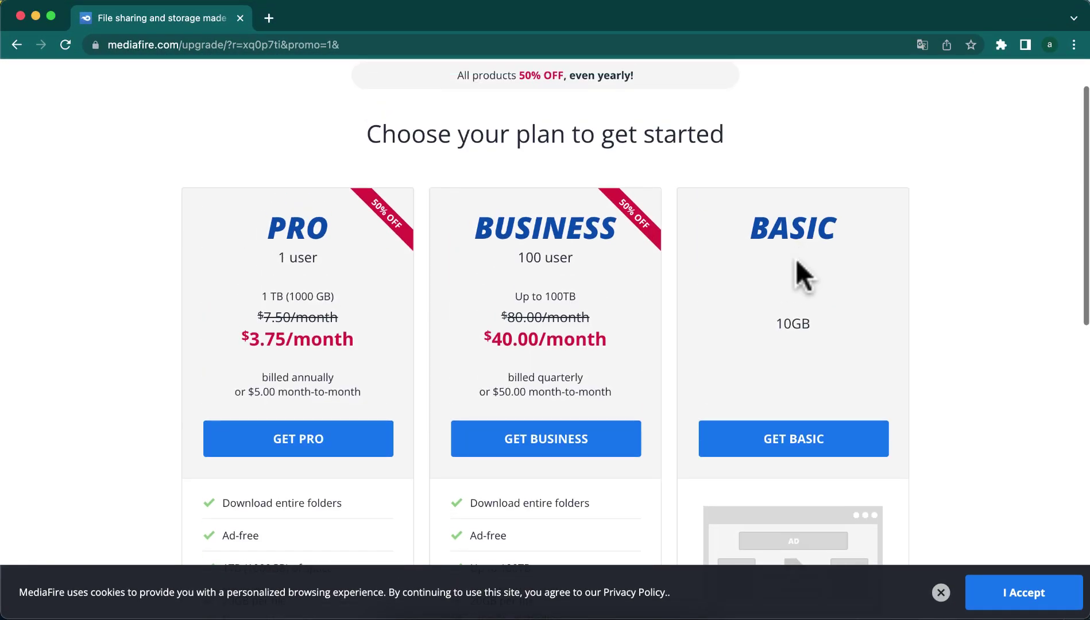
- Start the Basic plan sign-up and switch the page language to Arabic
{"action": "left_click", "coordinate": [777, 442]}
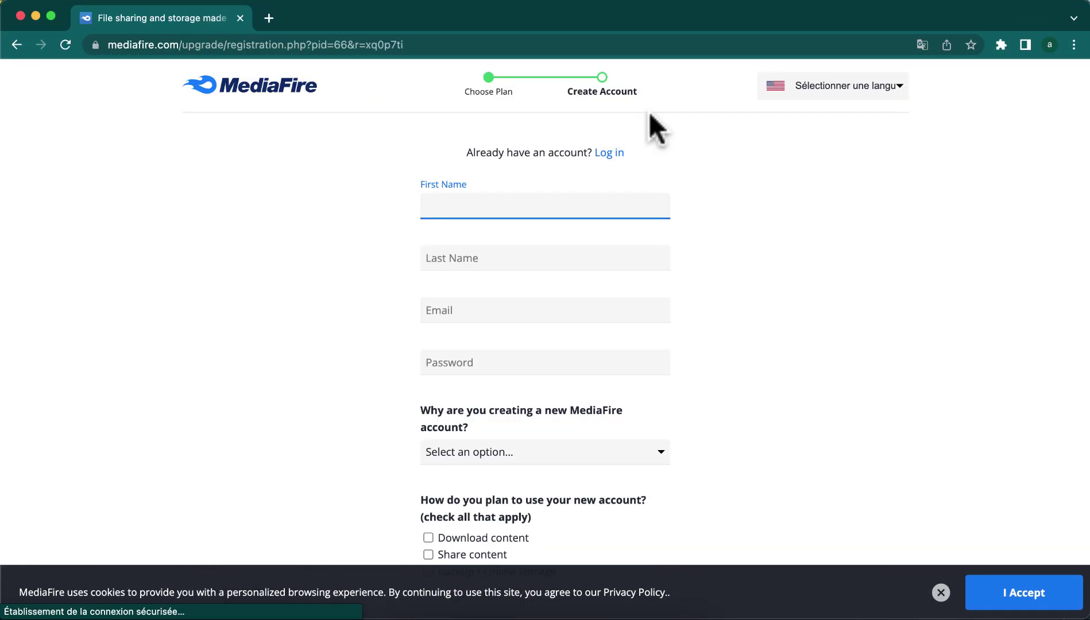
{"action": "left_click", "coordinate": [818, 85]}
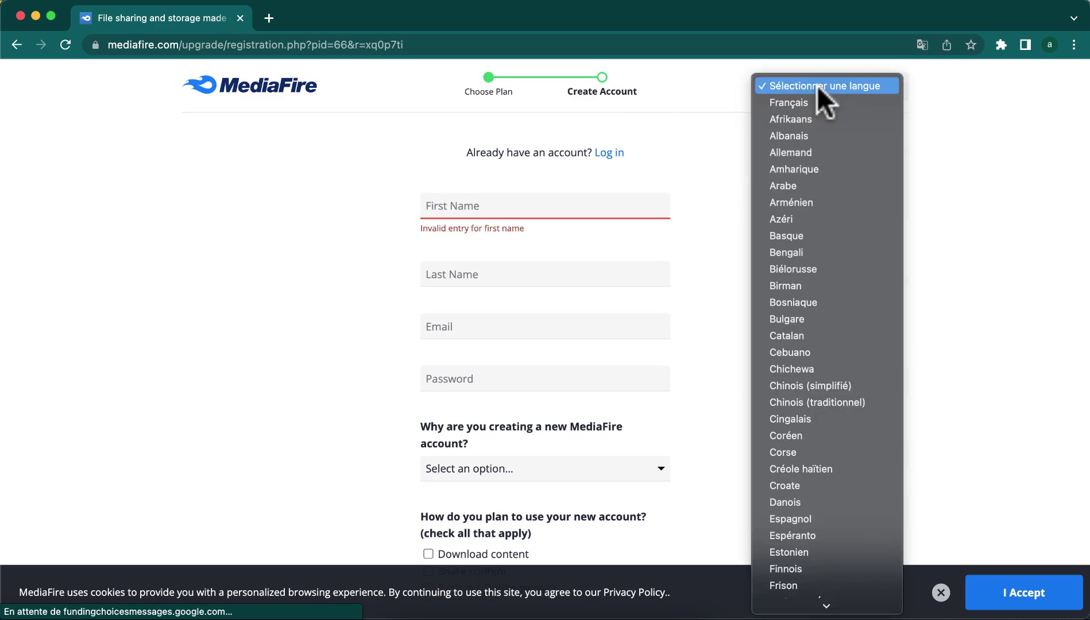
{"action": "scroll", "coordinate": [796, 350], "scroll_direction": "down", "scroll_amount": 10}
{"action": "scroll", "coordinate": [796, 350], "scroll_direction": "up", "scroll_amount": 10}
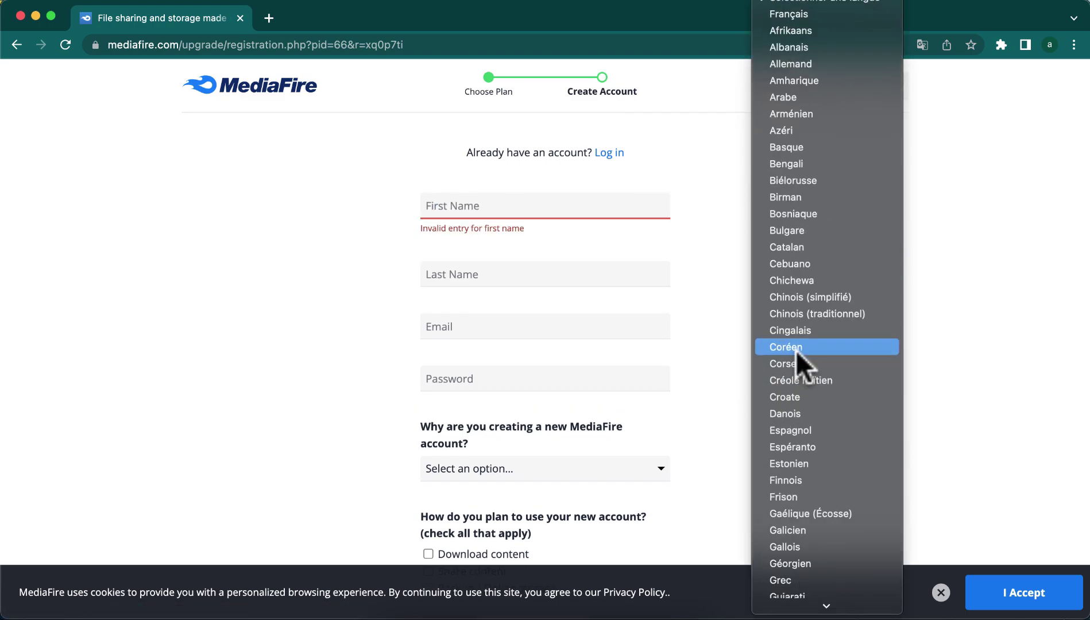
{"action": "left_click", "coordinate": [790, 95]}
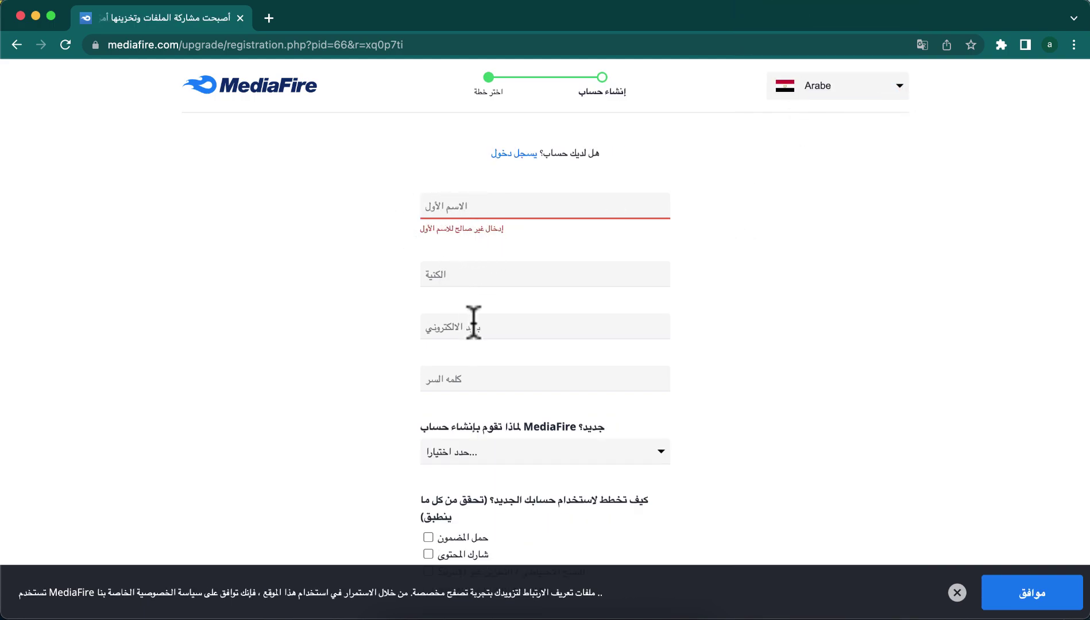
- Choose الشغل as the account reason and focus the First Name field
{"action": "scroll", "coordinate": [465, 388], "scroll_direction": "down", "scroll_amount": 3}
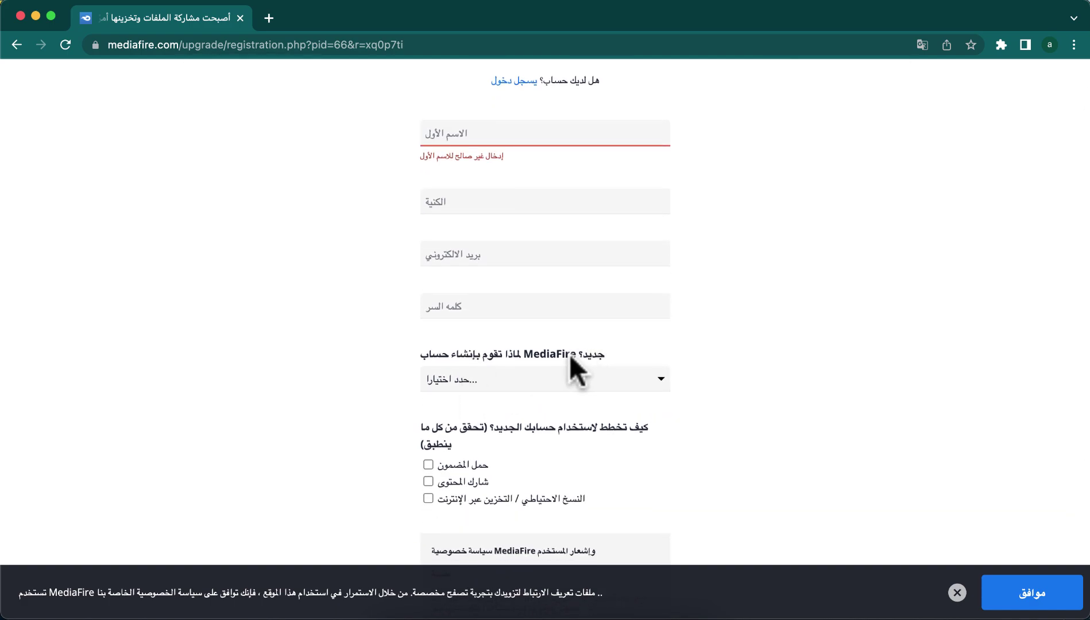
{"action": "mouse_move", "coordinate": [447, 353]}
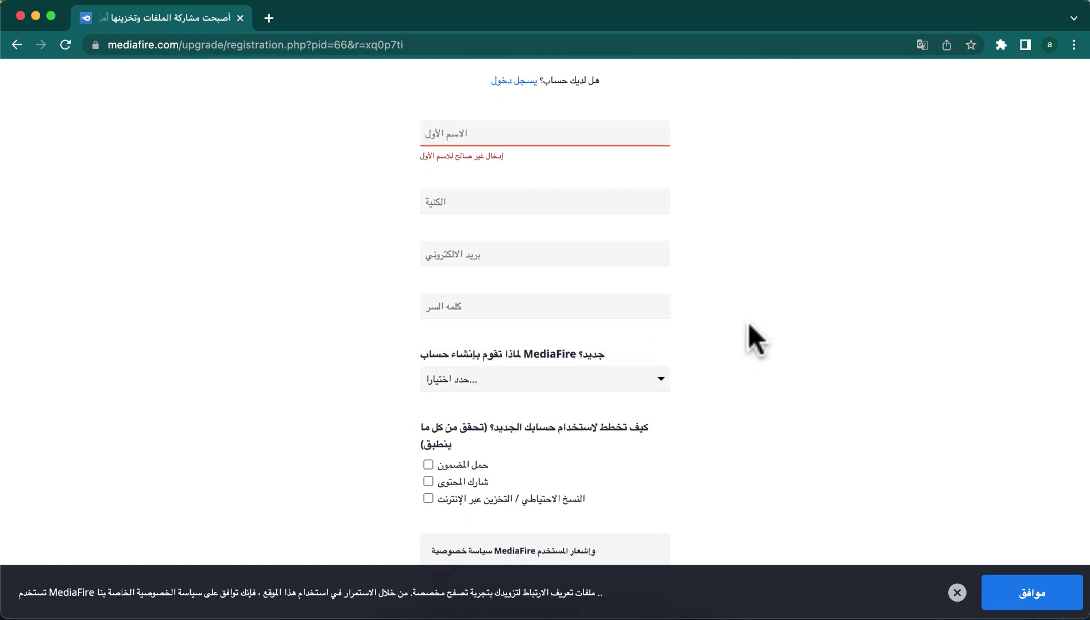
{"action": "left_click", "coordinate": [655, 382]}
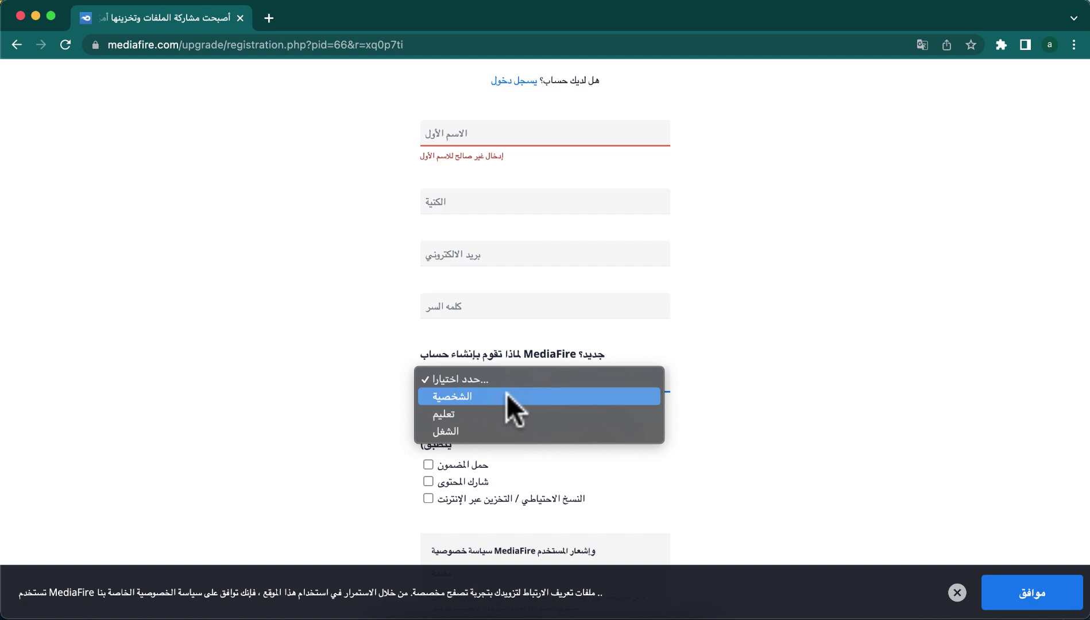
{"action": "left_click", "coordinate": [466, 430]}
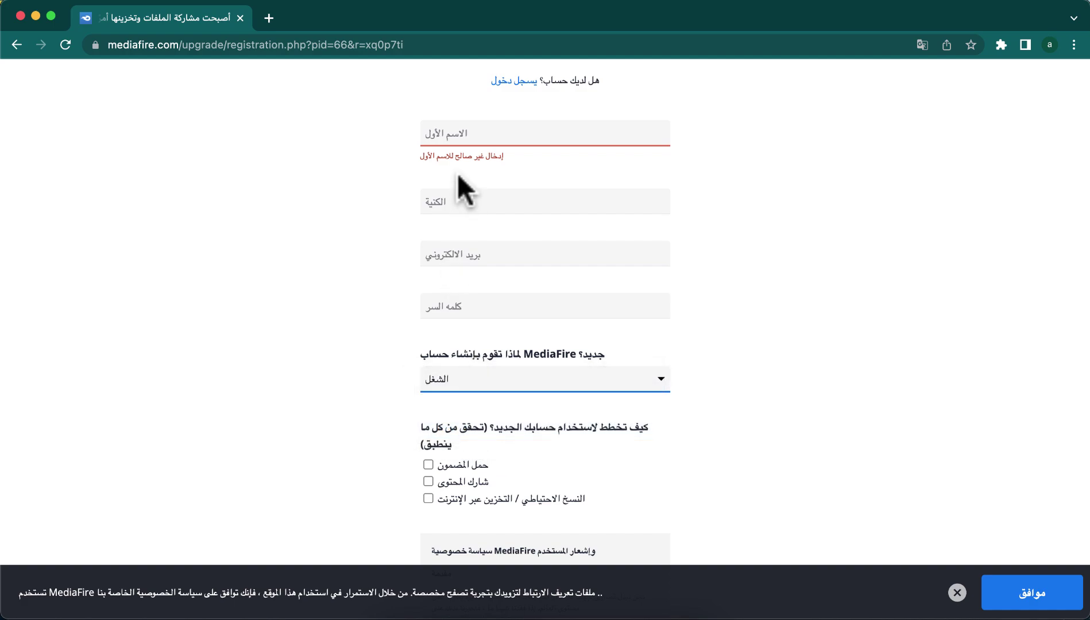
{"action": "left_click", "coordinate": [460, 133]}
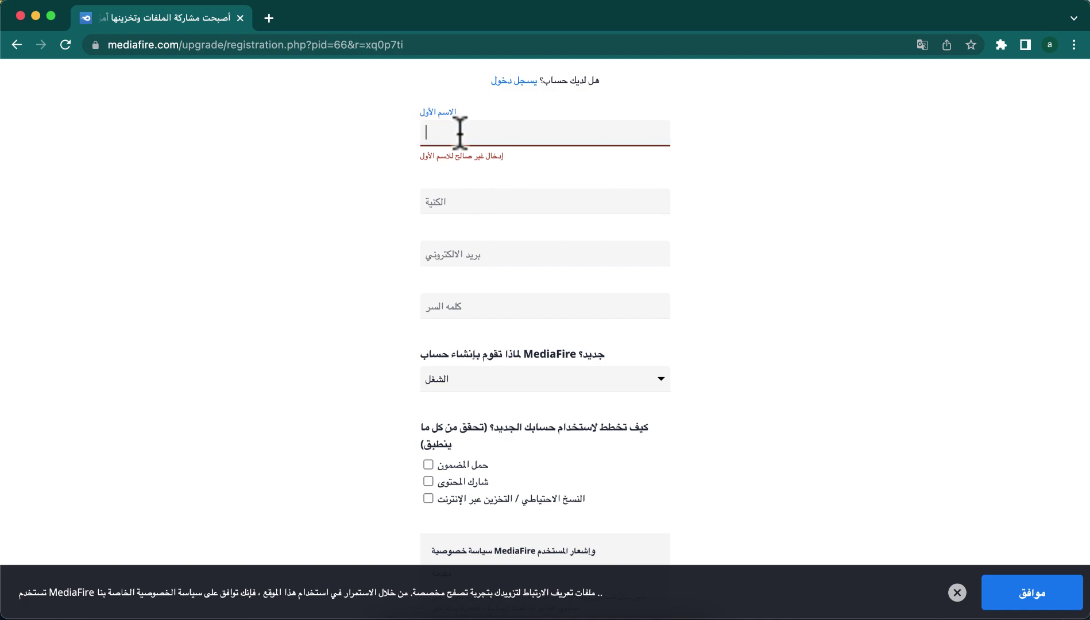
- Fill in the first name, last name, e-mail address and account password
{"action": "type", "text": "PSK"}
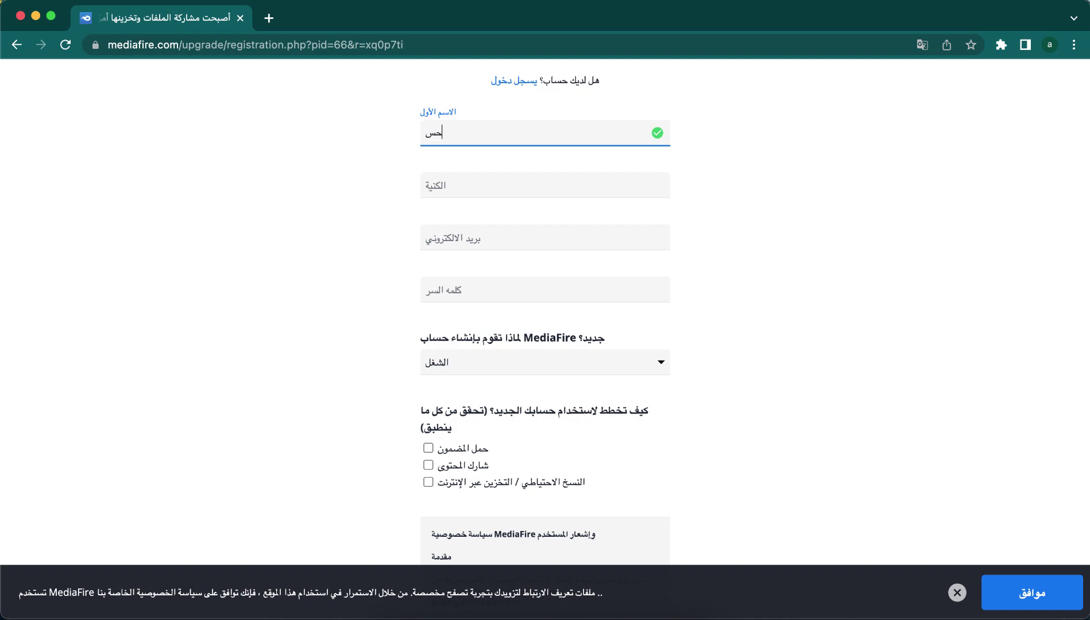
{"action": "left_click", "coordinate": [442, 184]}
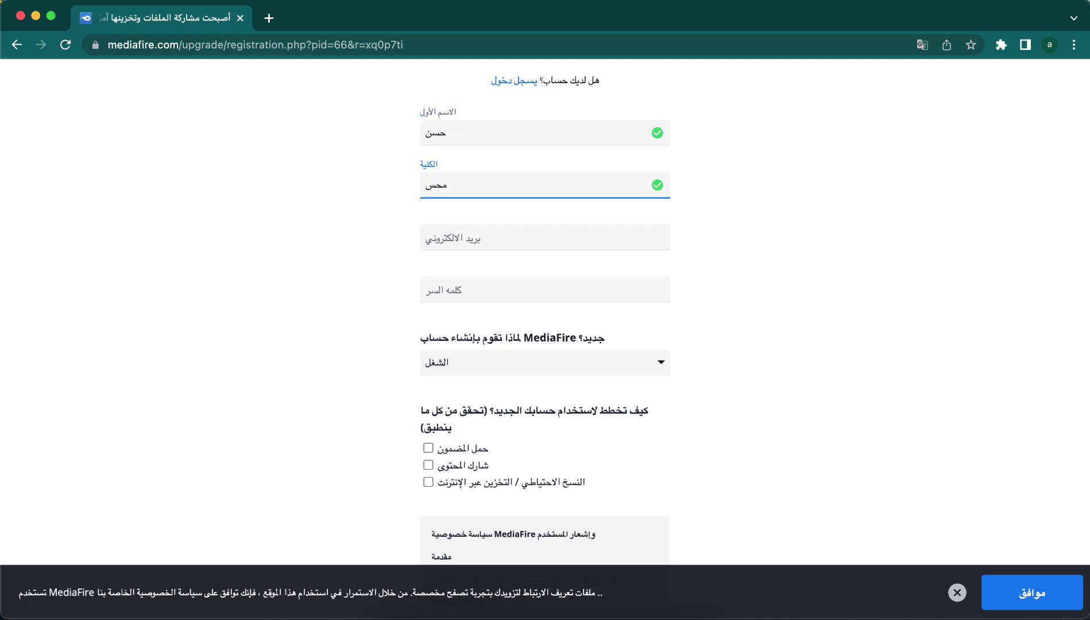
{"action": "type", "text": "محسن"}
{"action": "left_click", "coordinate": [461, 236]}
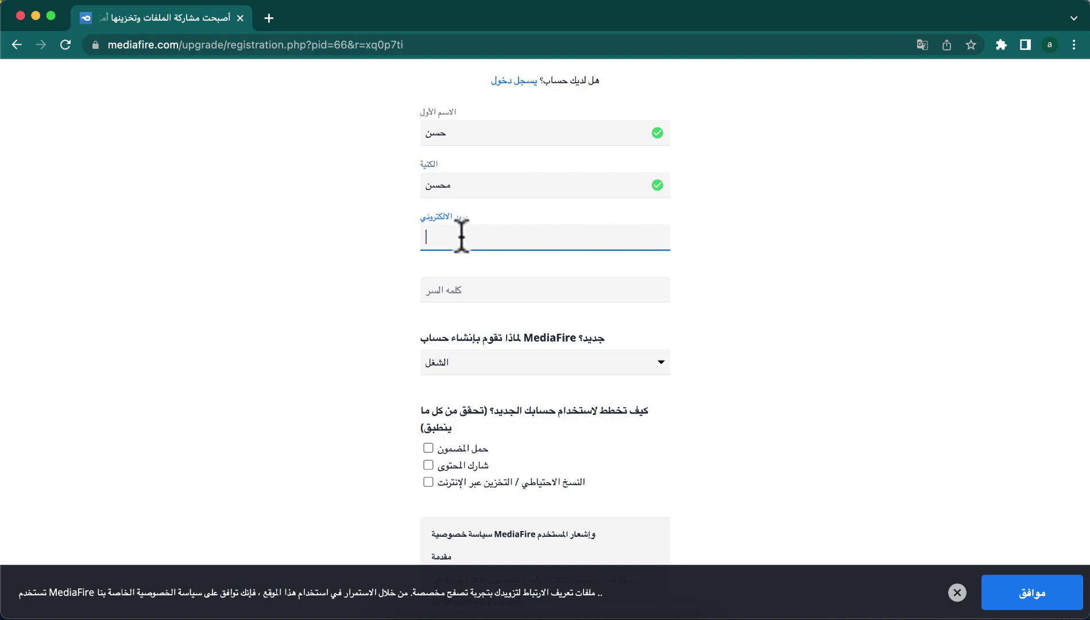
{"action": "key", "text": "super+v"}
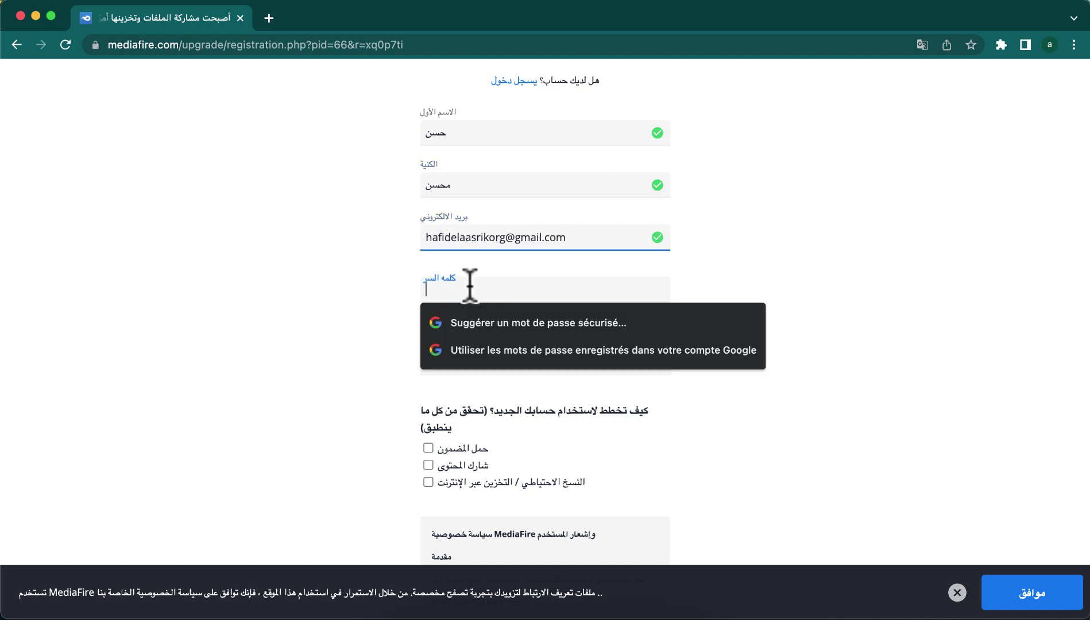
{"action": "left_click", "coordinate": [484, 290]}
{"action": "key", "text": "super+v"}
- Tick 'Share content' and 'Online backup/storage', and accept the privacy policy and terms
{"action": "scroll", "coordinate": [694, 353], "scroll_direction": "down", "scroll_amount": 2}
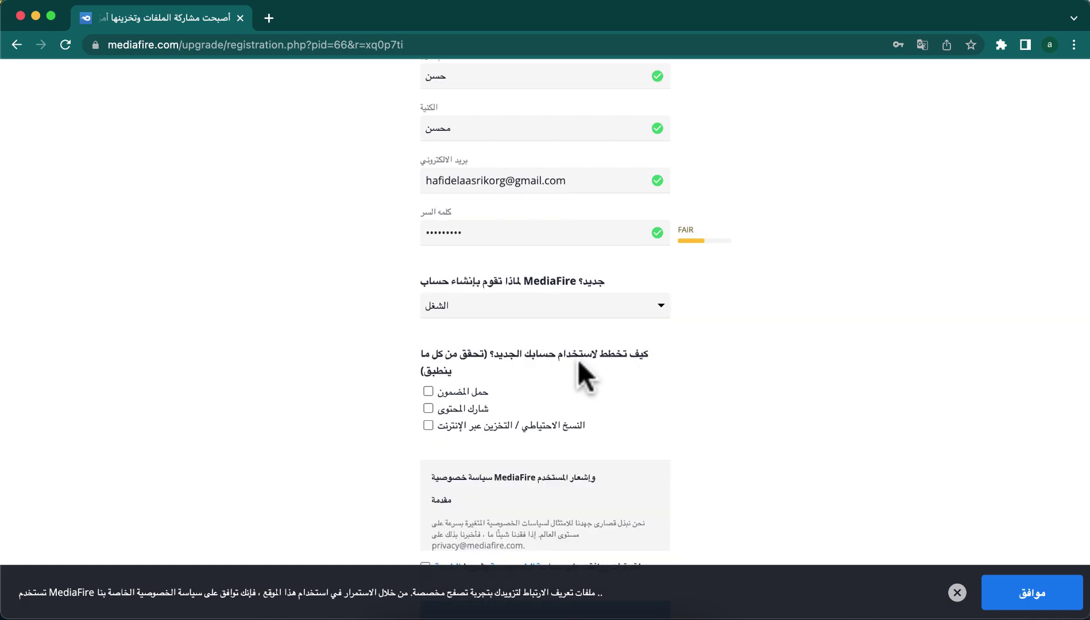
{"action": "scroll", "coordinate": [602, 378], "scroll_direction": "down", "scroll_amount": 1}
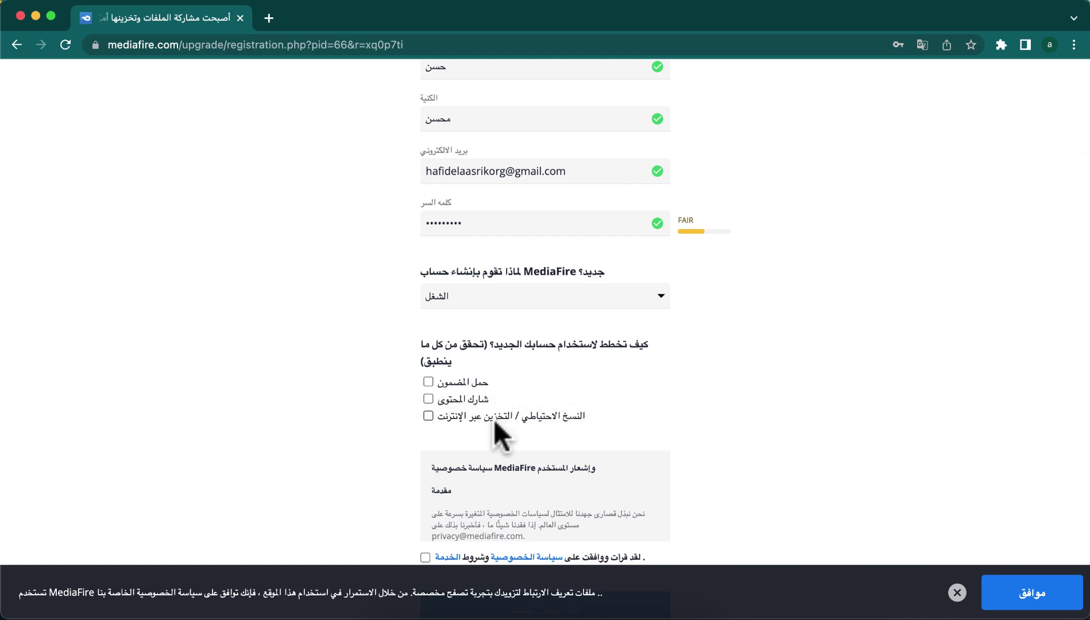
{"action": "left_click", "coordinate": [428, 399]}
{"action": "scroll", "coordinate": [394, 454], "scroll_direction": "down", "scroll_amount": 3}
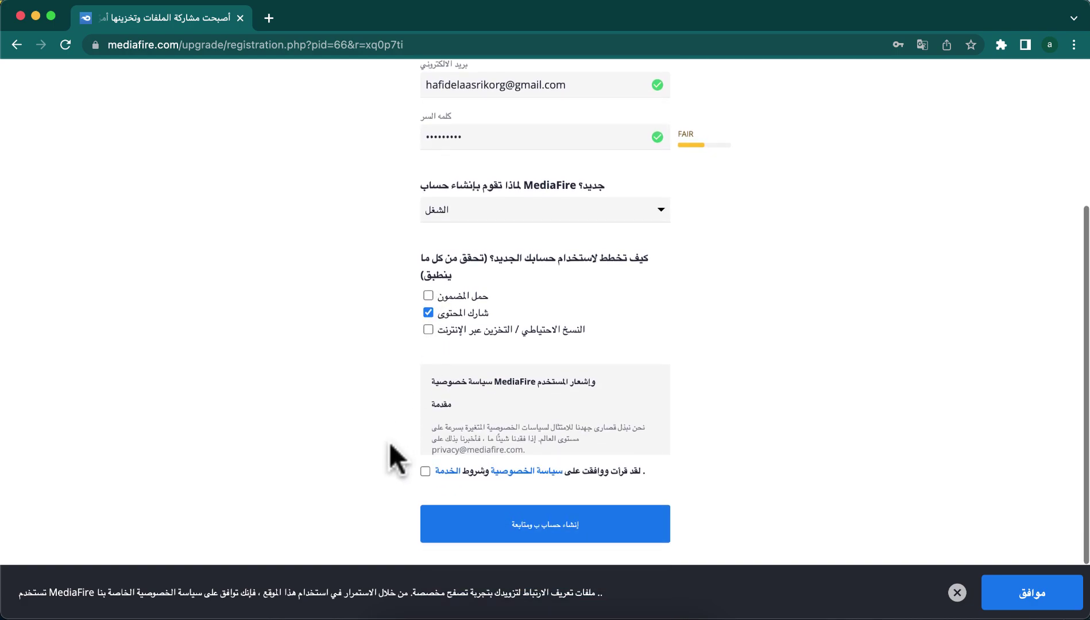
{"action": "left_click", "coordinate": [428, 329]}
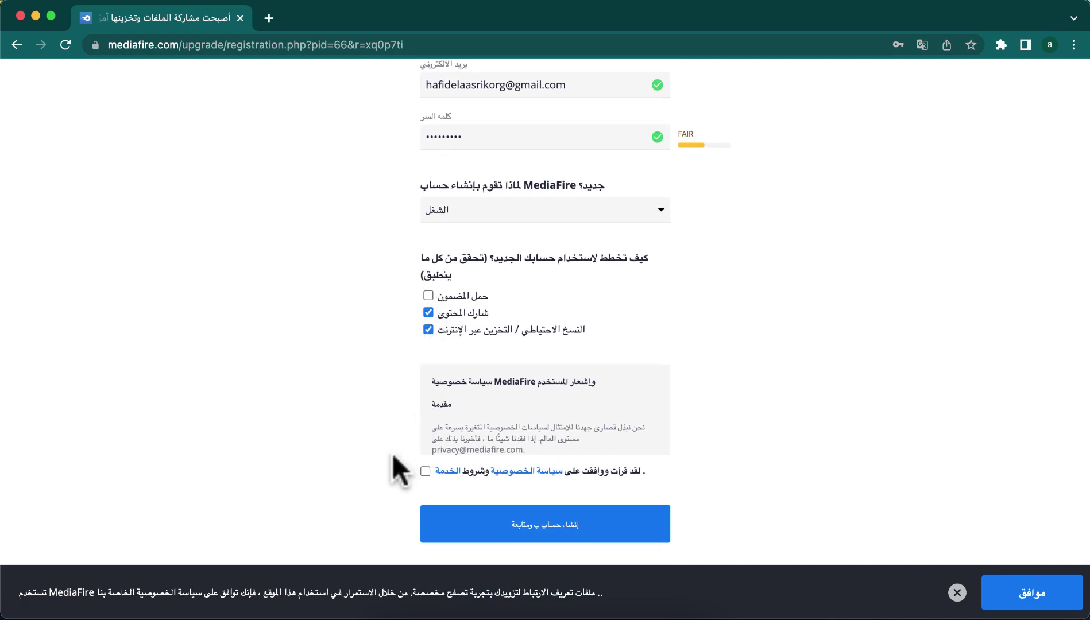
{"action": "scroll", "coordinate": [393, 454], "scroll_direction": "down", "scroll_amount": 2}
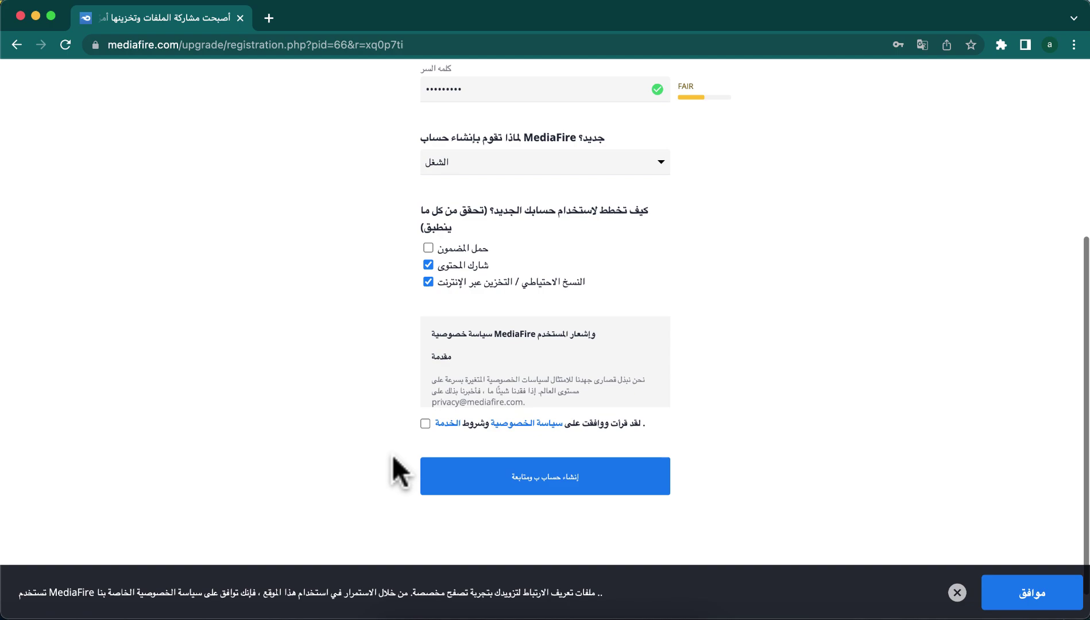
{"action": "left_click", "coordinate": [425, 424]}
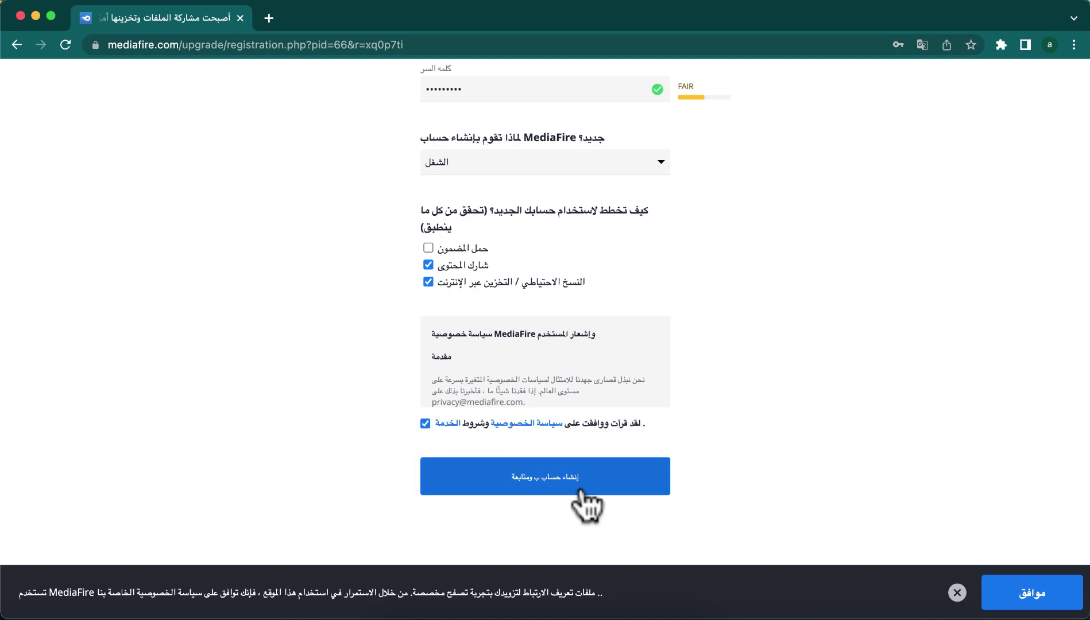
- Create the account, dismiss the welcome message, and look over the default My Files folders
{"action": "left_click", "coordinate": [544, 483]}
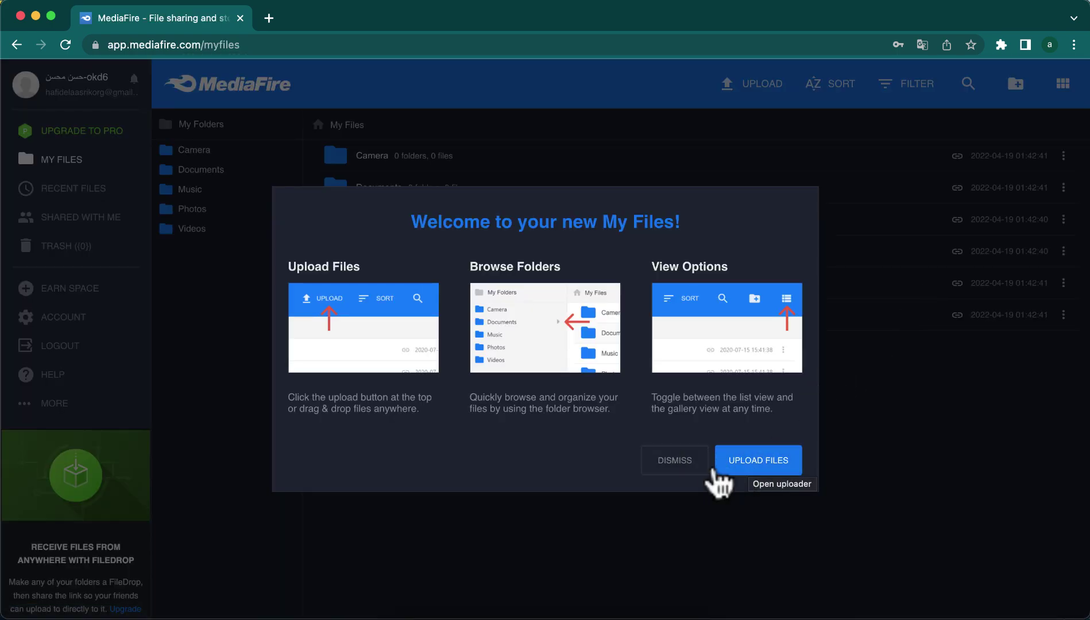
{"action": "left_click", "coordinate": [676, 466]}
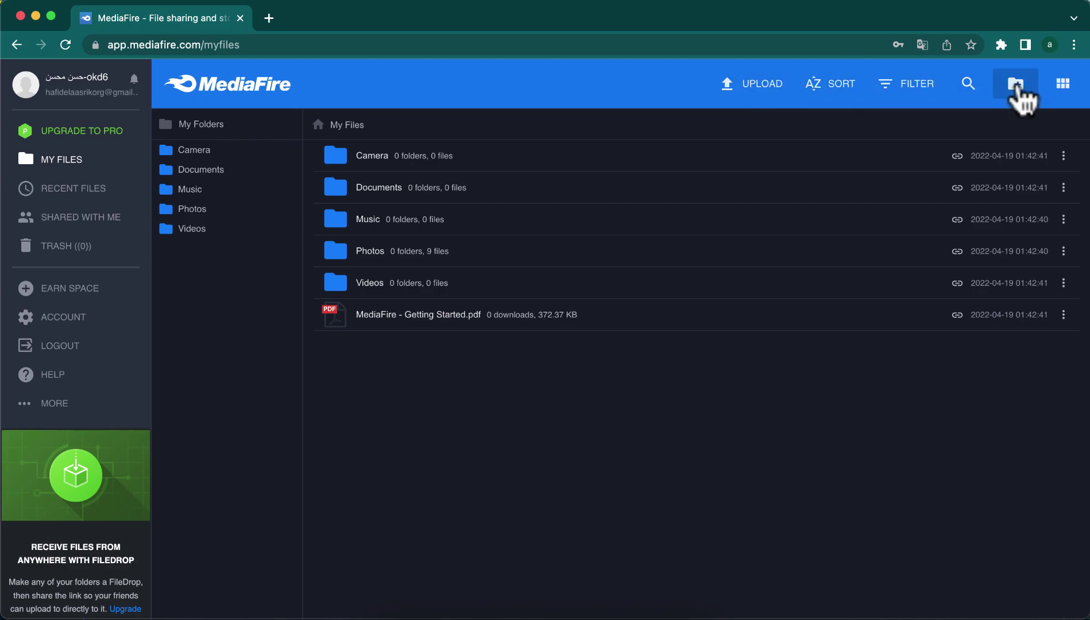
{"action": "scroll", "coordinate": [400, 294], "scroll_direction": "down", "scroll_amount": 1}
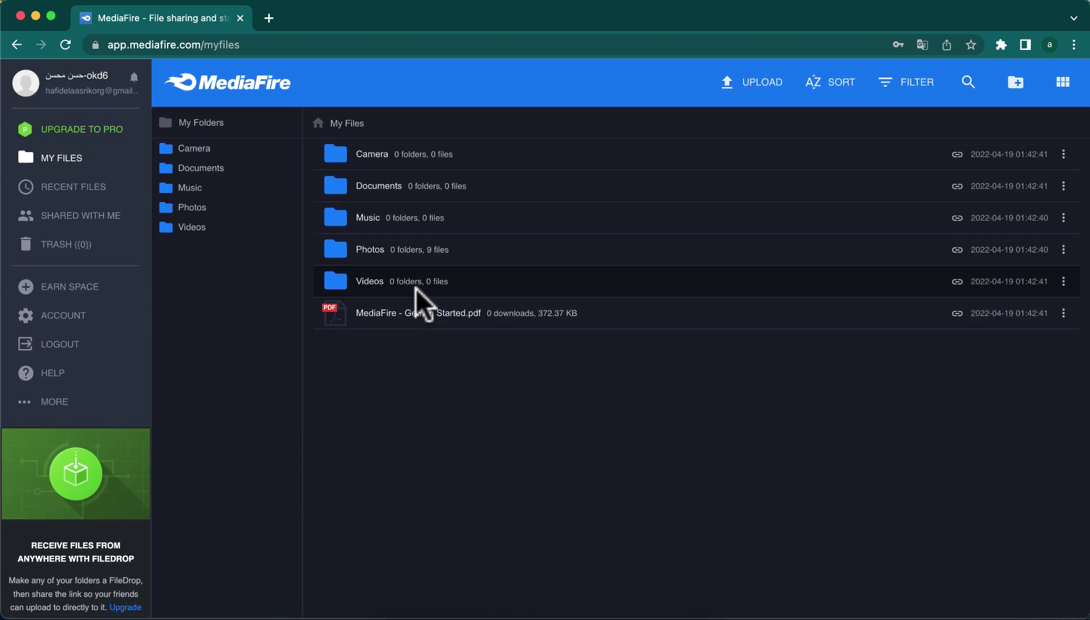
{"action": "scroll", "coordinate": [91, 345], "scroll_direction": "down", "scroll_amount": 1}
{"action": "scroll", "coordinate": [90, 343], "scroll_direction": "up", "scroll_amount": 1}
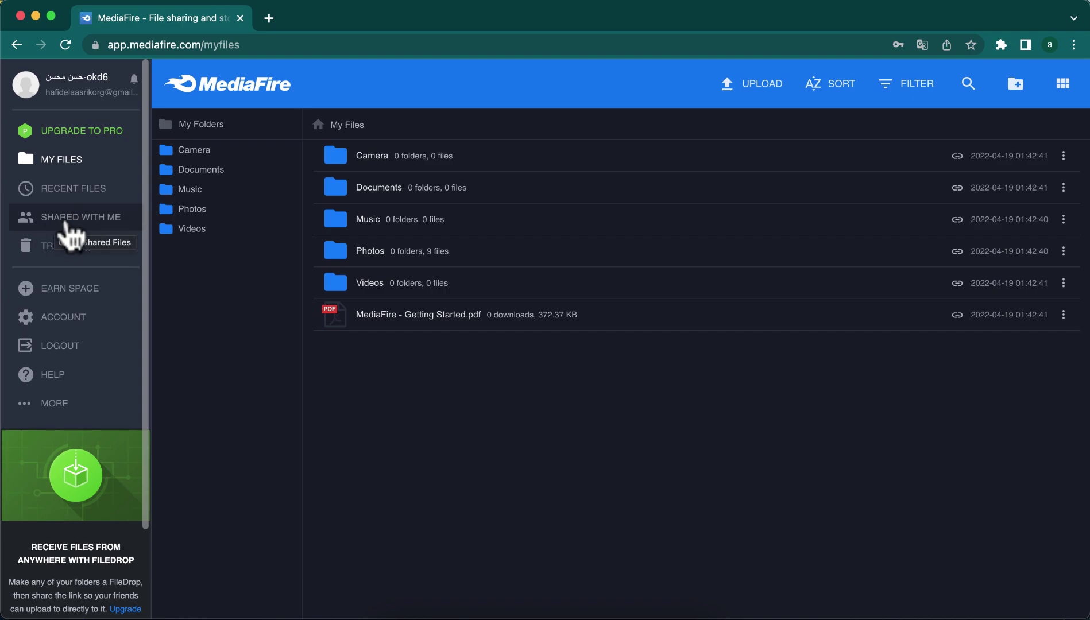
{"action": "scroll", "coordinate": [71, 229], "scroll_direction": "down", "scroll_amount": 3}
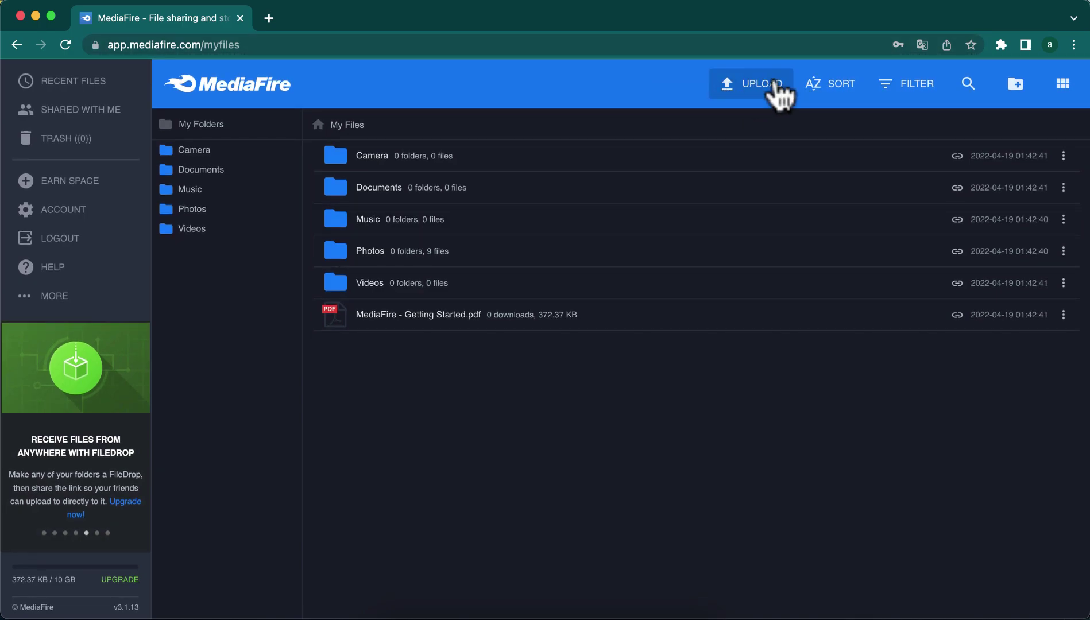
- Upload 'WhatsApp Image 2021-10-14 at 17.22.22.jpeg' (94.60 KB), copy its share link, and close the summary
{"action": "left_click", "coordinate": [737, 86]}
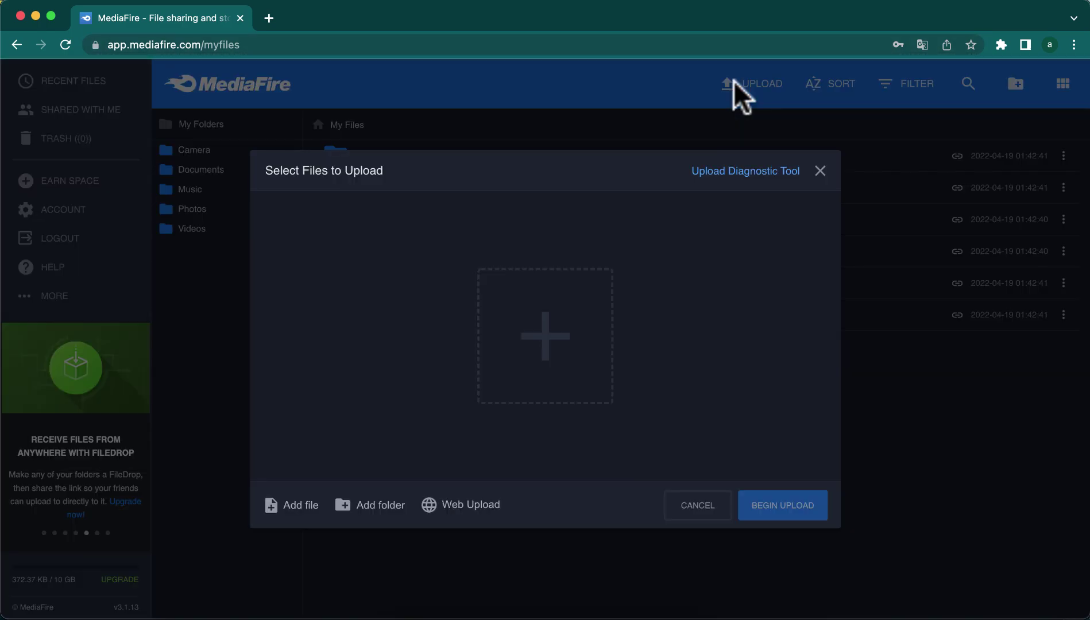
{"action": "left_click", "coordinate": [549, 338]}
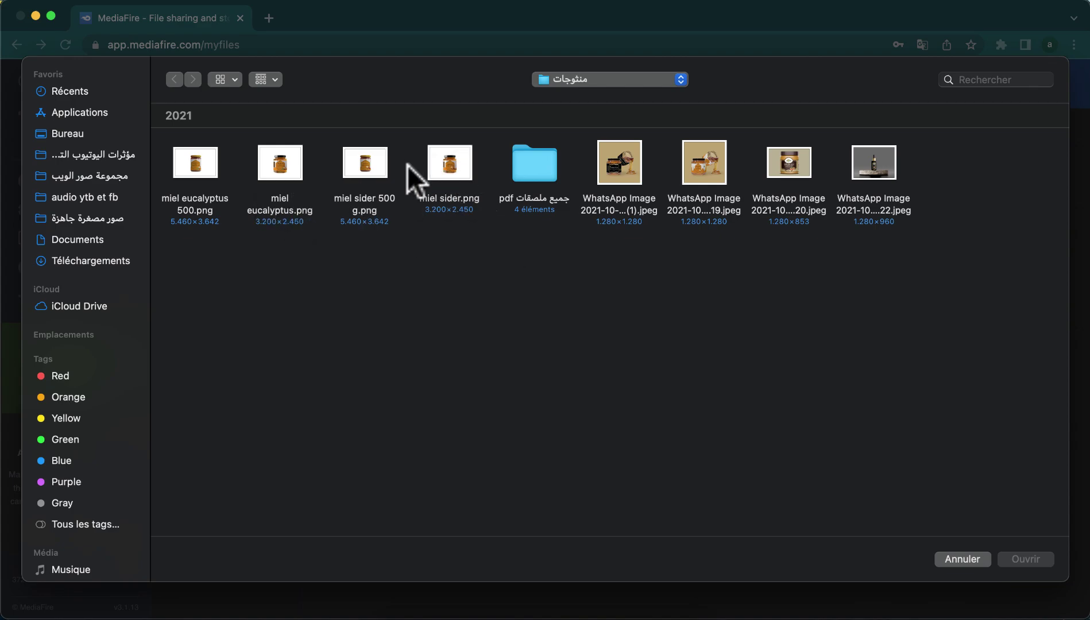
{"action": "left_click", "coordinate": [878, 159]}
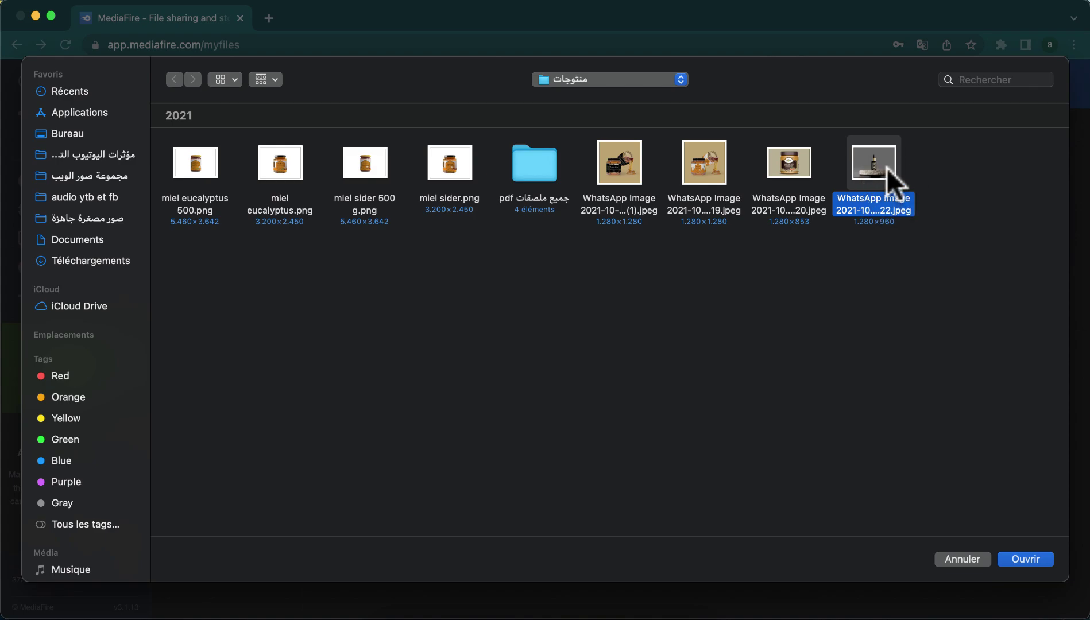
{"action": "left_click", "coordinate": [1014, 555]}
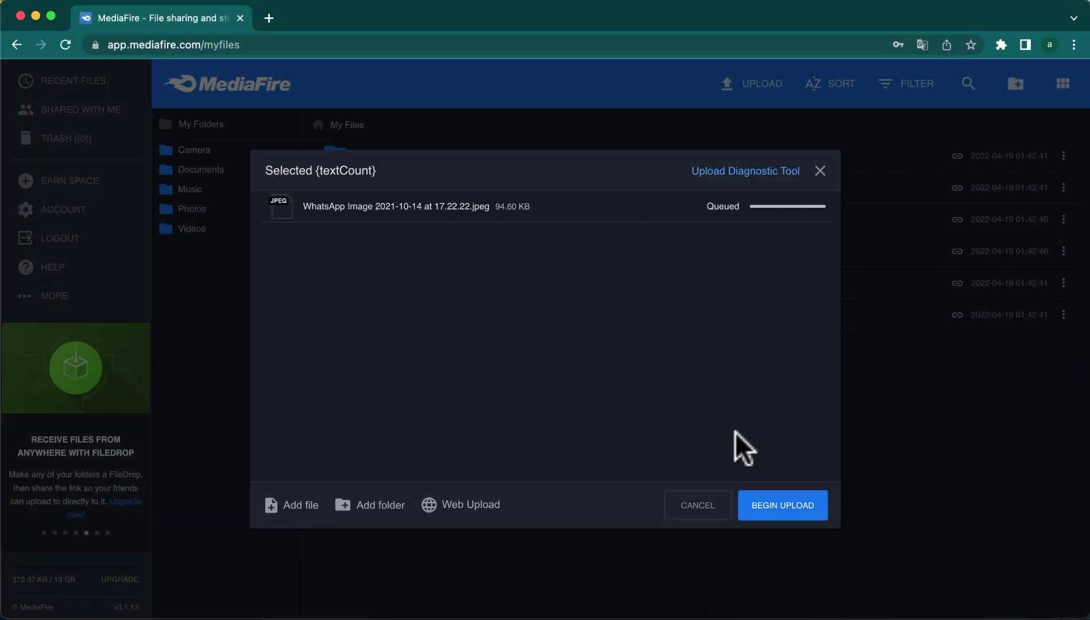
{"action": "left_click", "coordinate": [780, 514]}
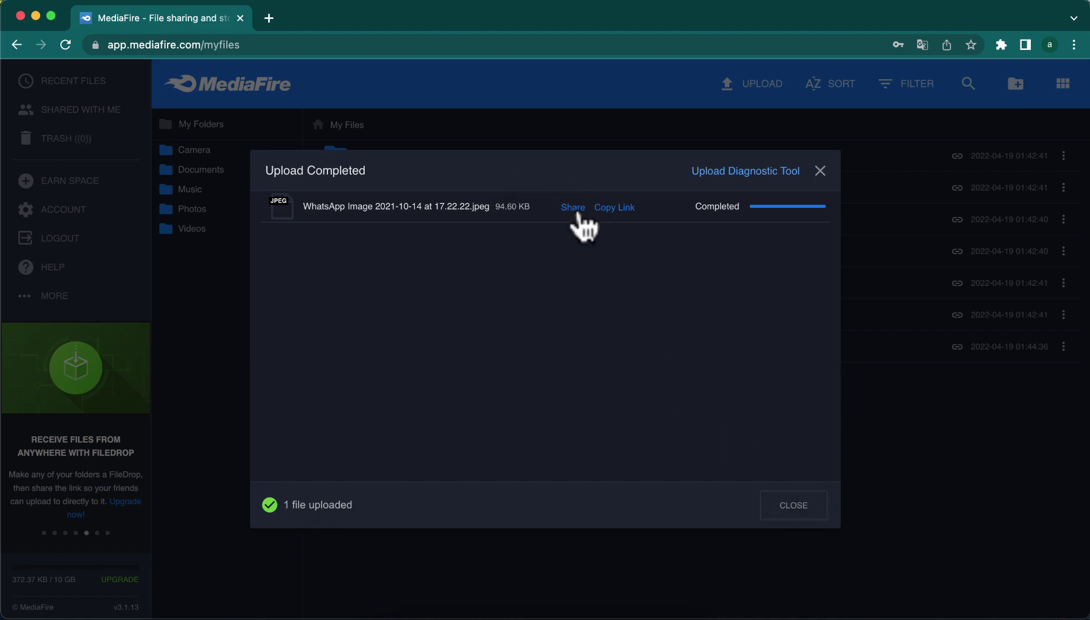
{"action": "left_click", "coordinate": [613, 209]}
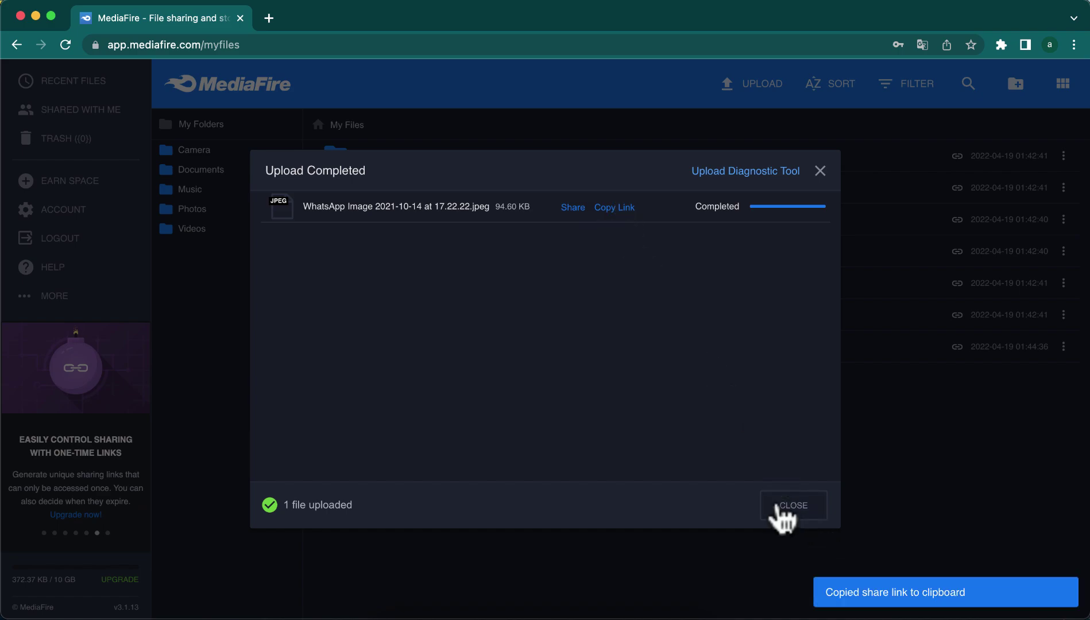
{"action": "left_click", "coordinate": [795, 508]}
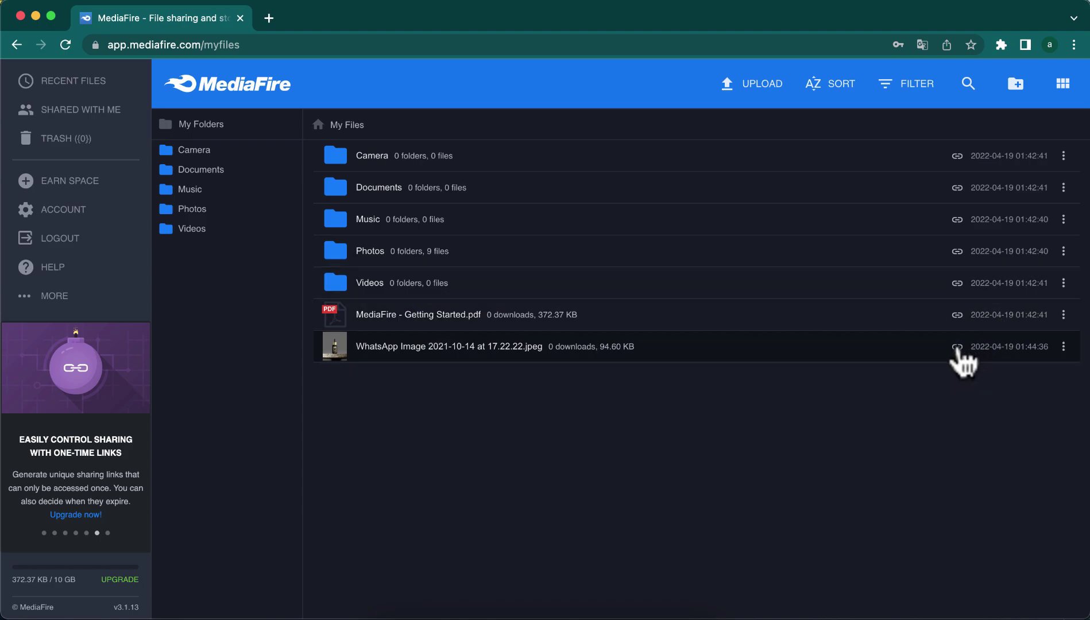
- Open the copied share link in a new tab, download the image, then close that tab
{"action": "left_click", "coordinate": [268, 18]}
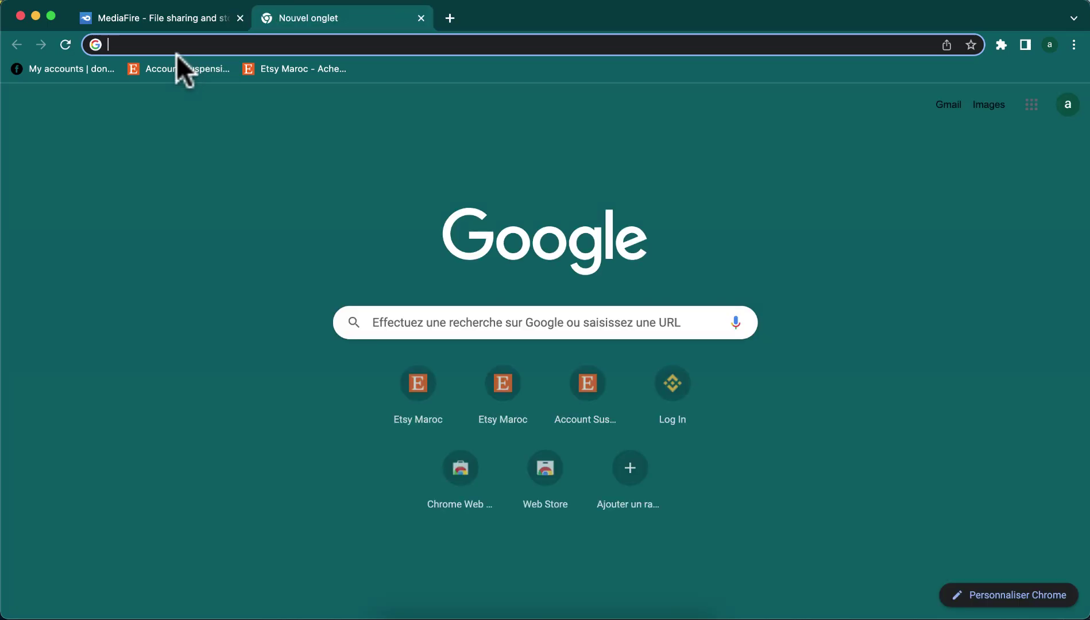
{"action": "key", "text": "super+v"}
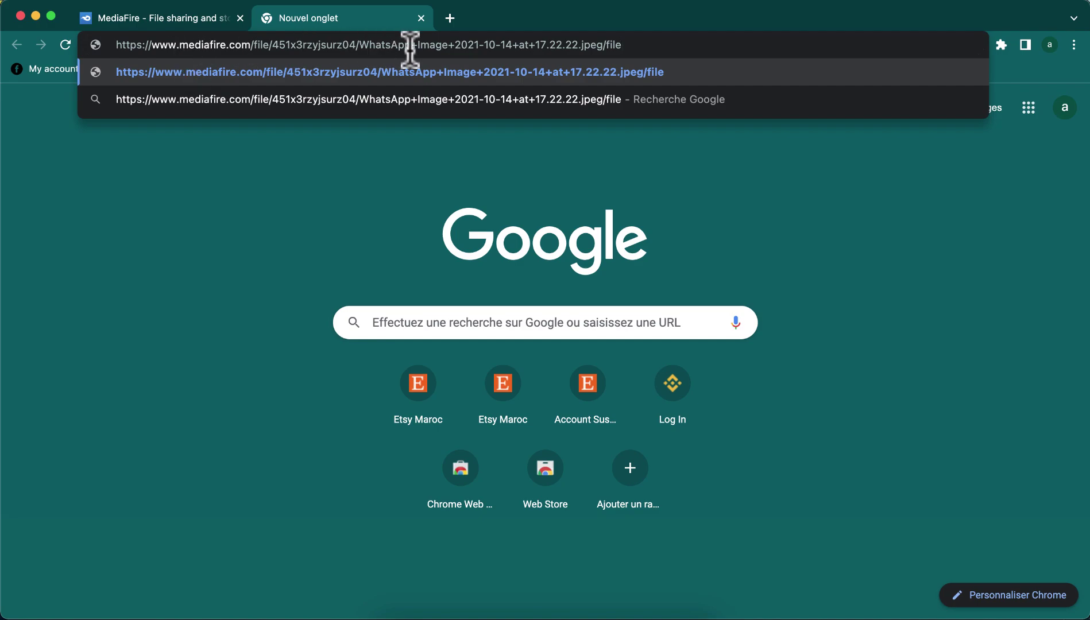
{"action": "key", "text": "Return"}
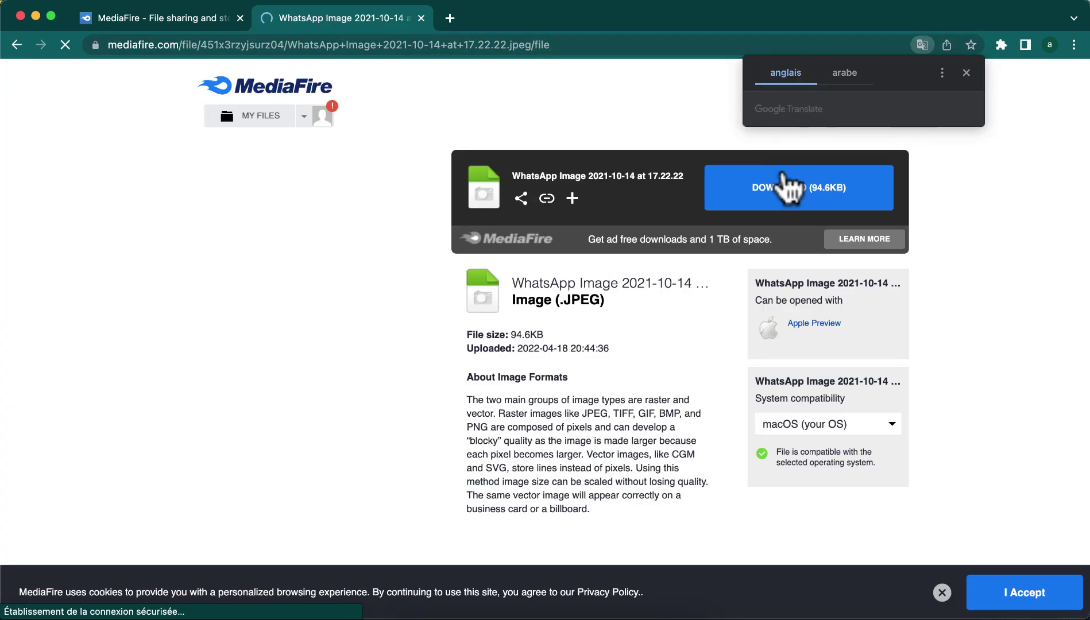
{"action": "left_click", "coordinate": [669, 126]}
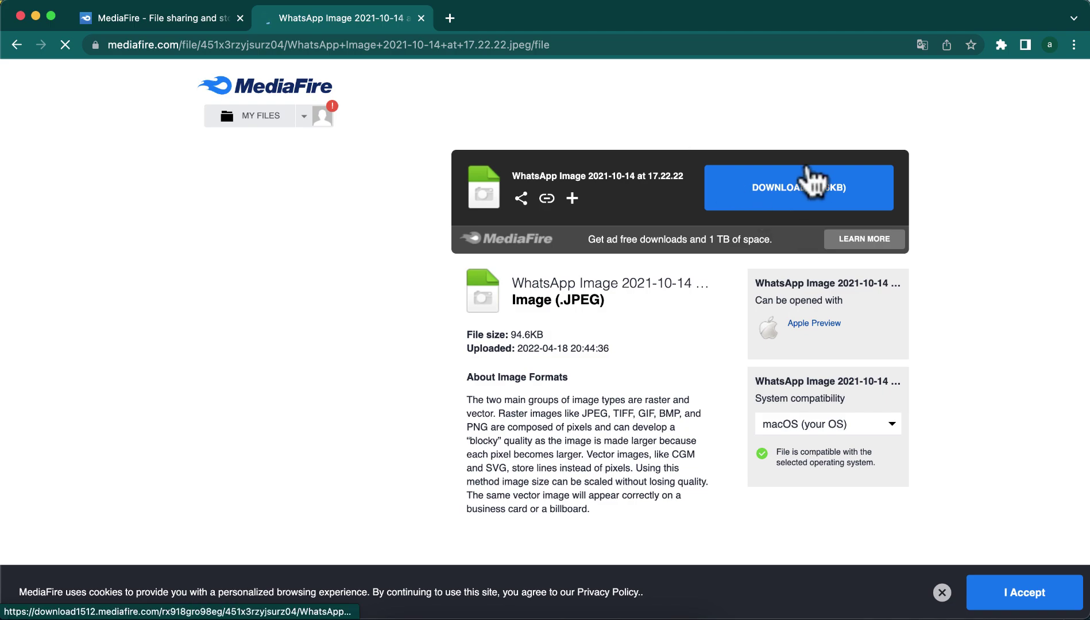
{"action": "left_click", "coordinate": [421, 18]}
- Paste the share link into another new tab's address bar
{"action": "left_click", "coordinate": [270, 18]}
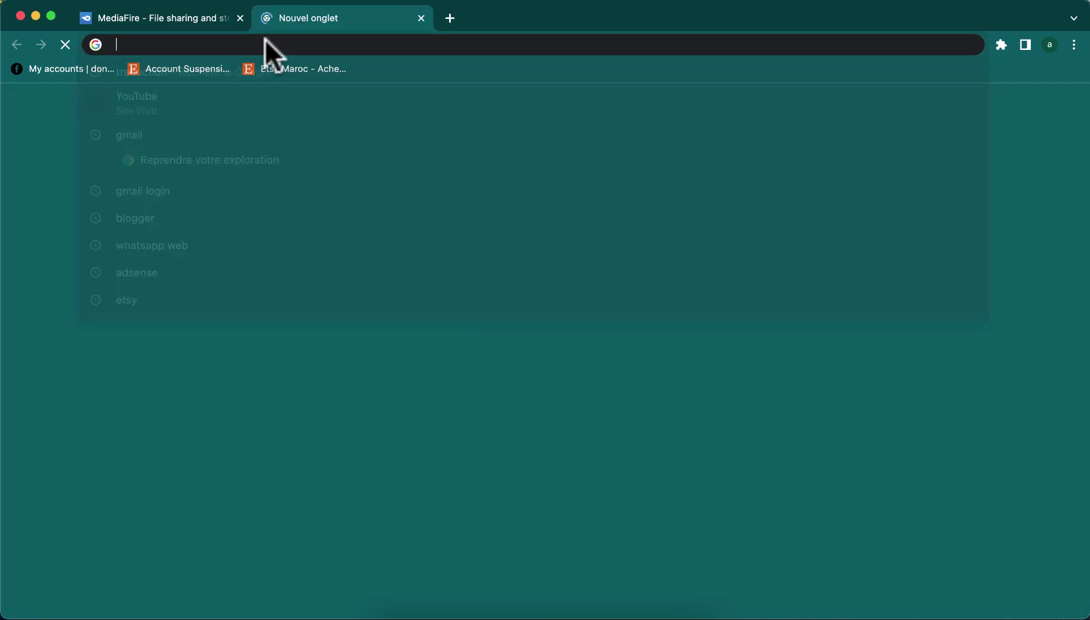
{"action": "key", "text": "super+v"}
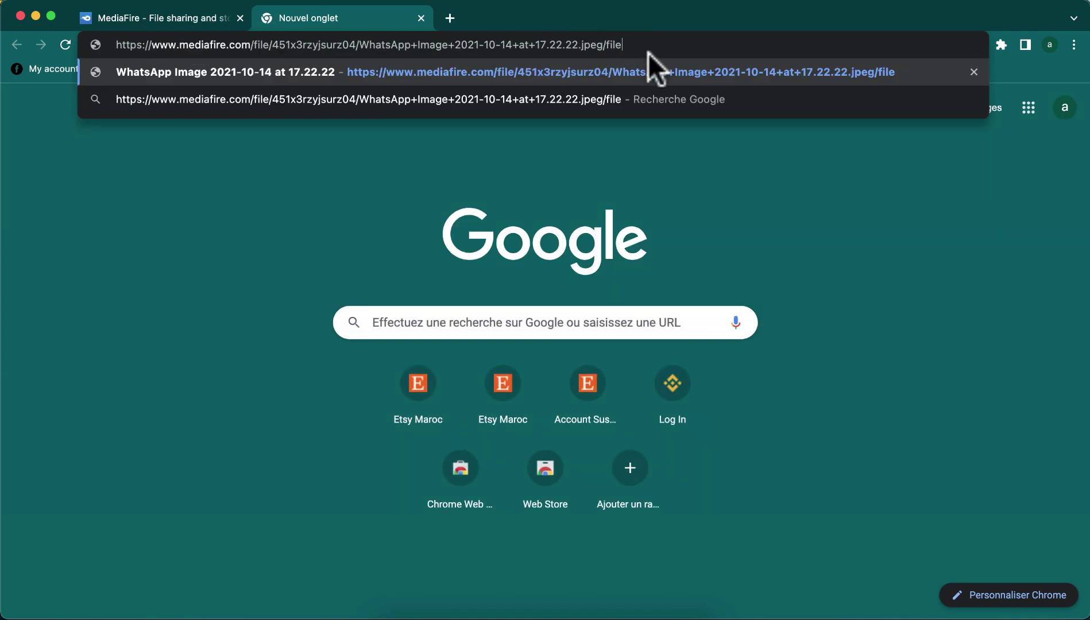
{"action": "left_click", "coordinate": [622, 150]}
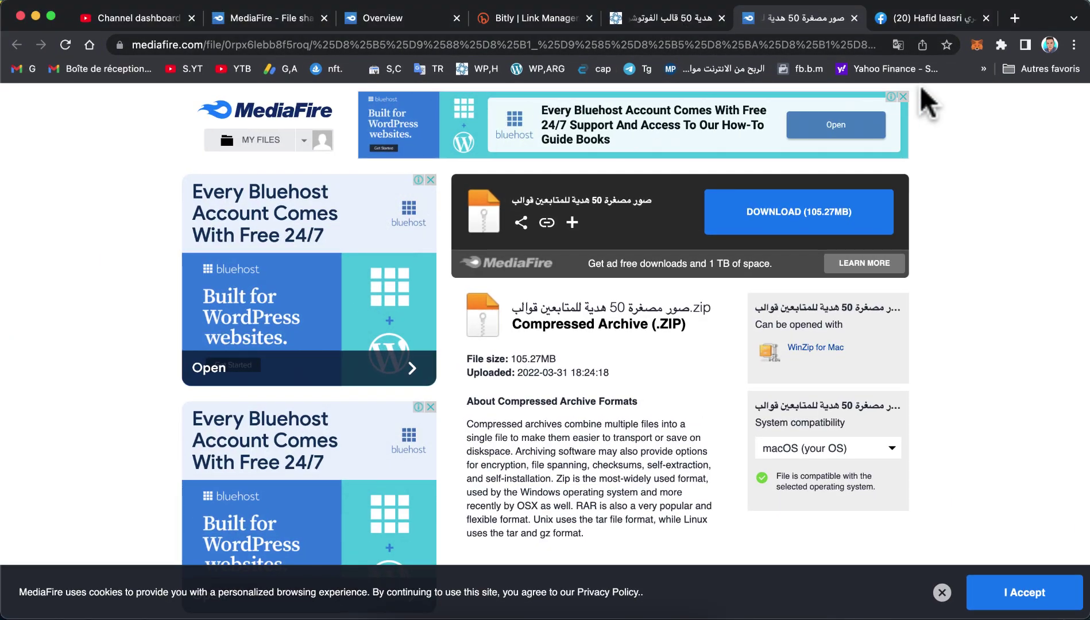
{"action": "left_click", "coordinate": [529, 11]}
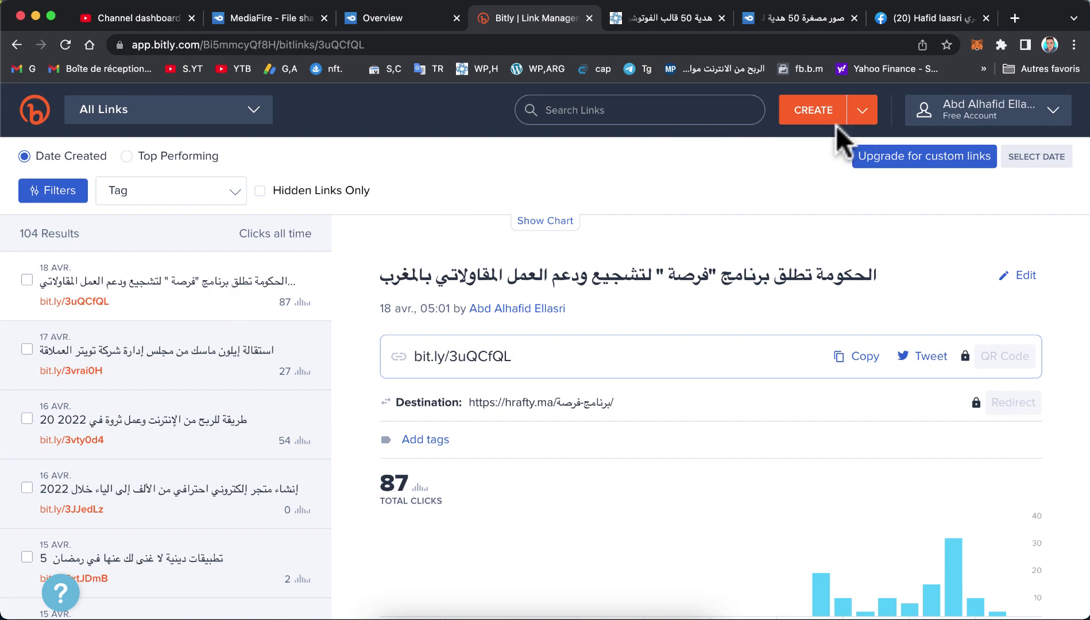
{"action": "mouse_move", "coordinate": [867, 120]}
{"action": "left_click", "coordinate": [844, 143]}
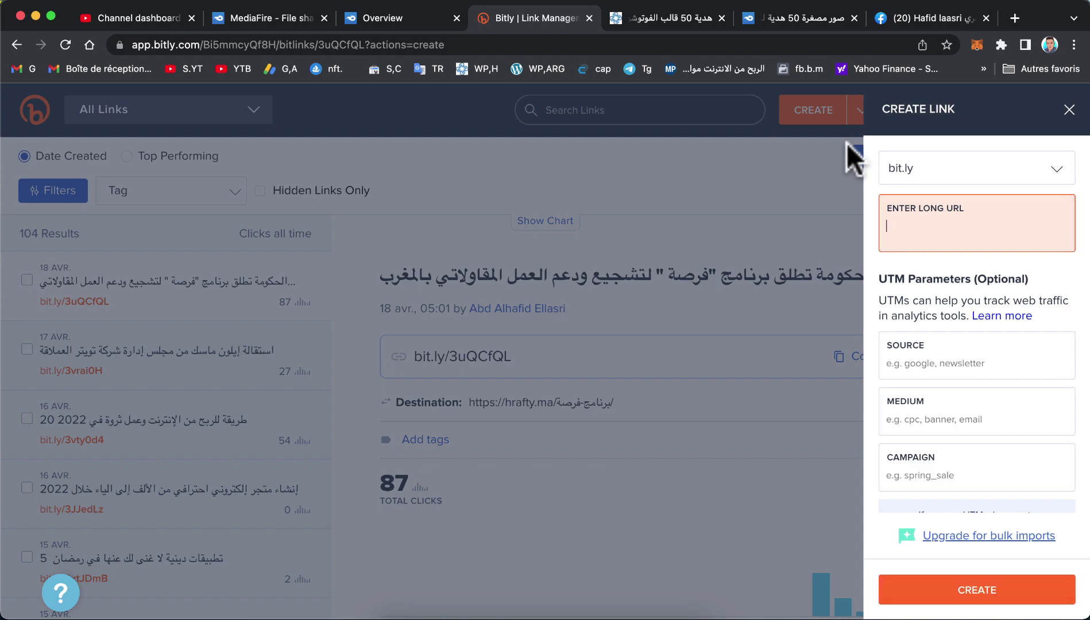
{"action": "left_click", "coordinate": [947, 240]}
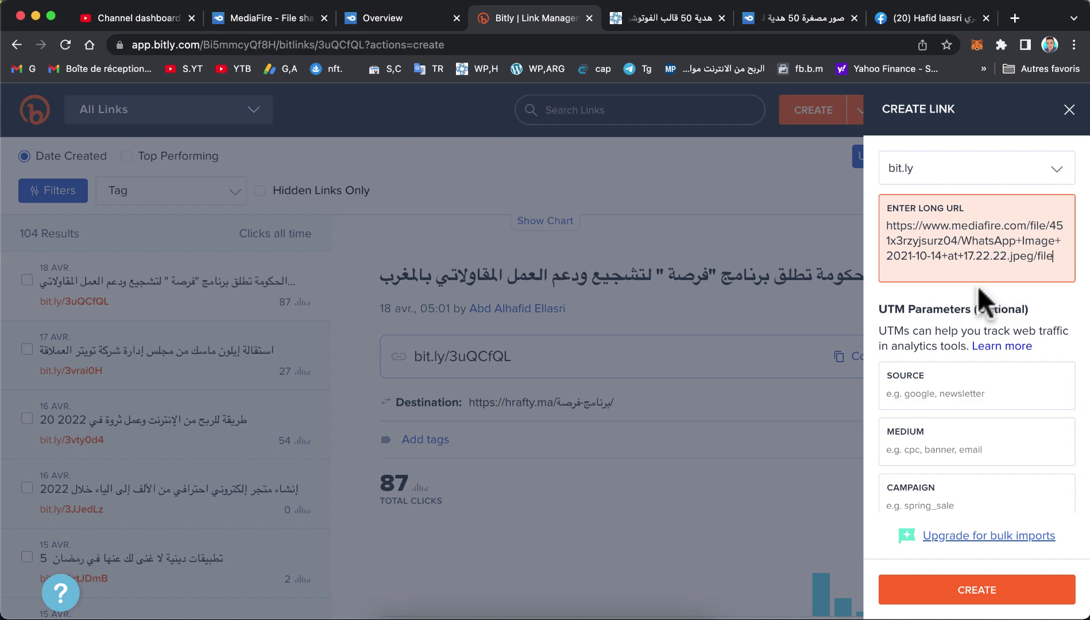
{"action": "left_click", "coordinate": [968, 595]}
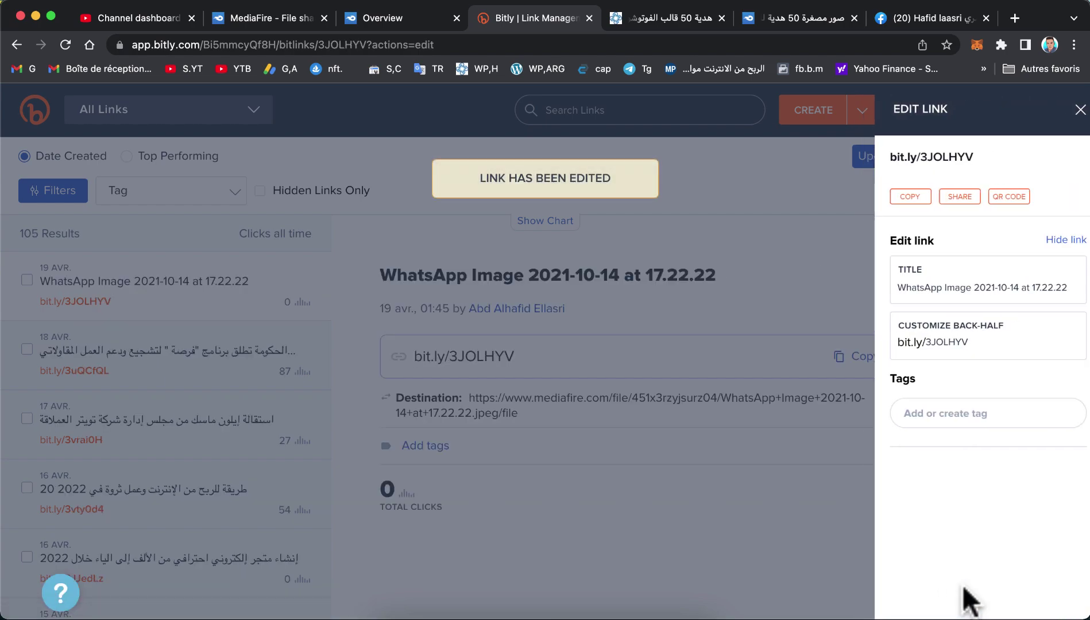
{"action": "left_click_drag", "start_coordinate": [956, 339], "coordinate": [889, 346]}
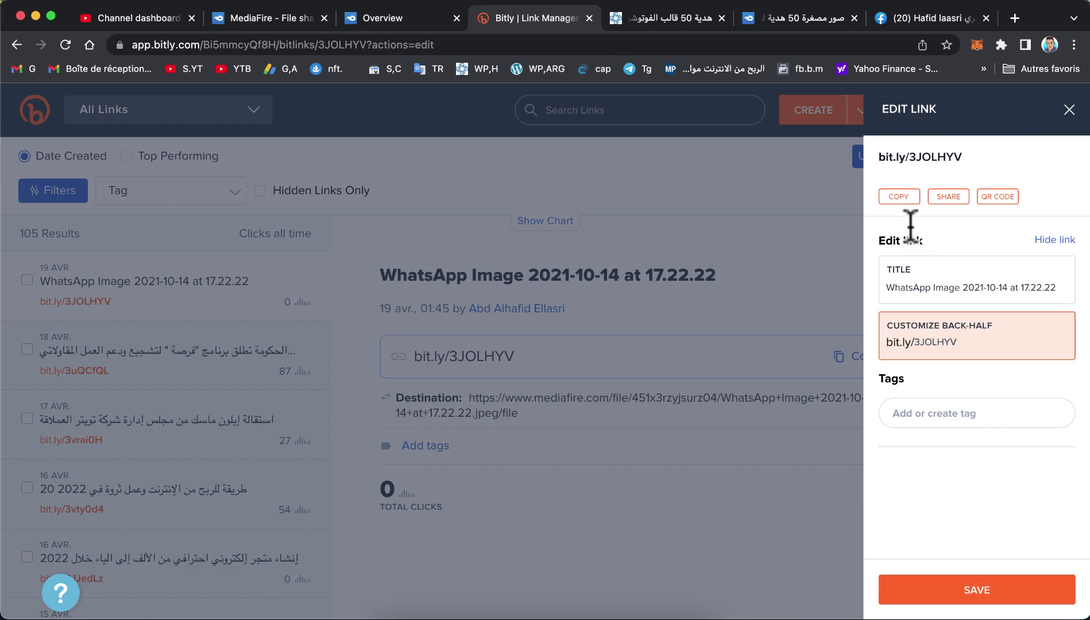
{"action": "double_click", "coordinate": [921, 287]}
{"action": "triple_click", "coordinate": [921, 287]}
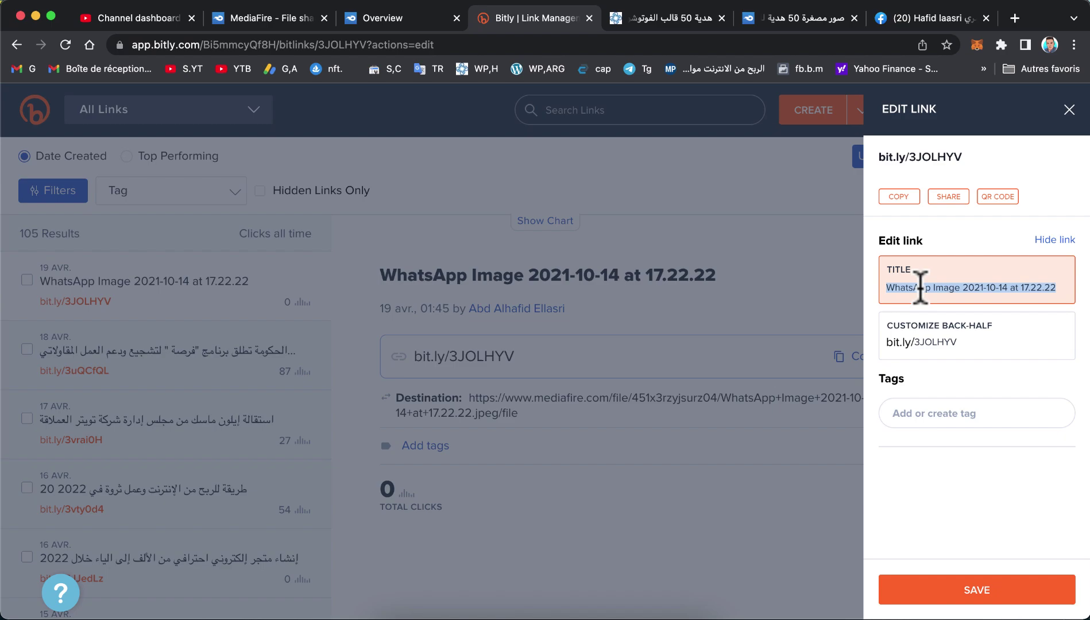
{"action": "type", "text": "صورة"}
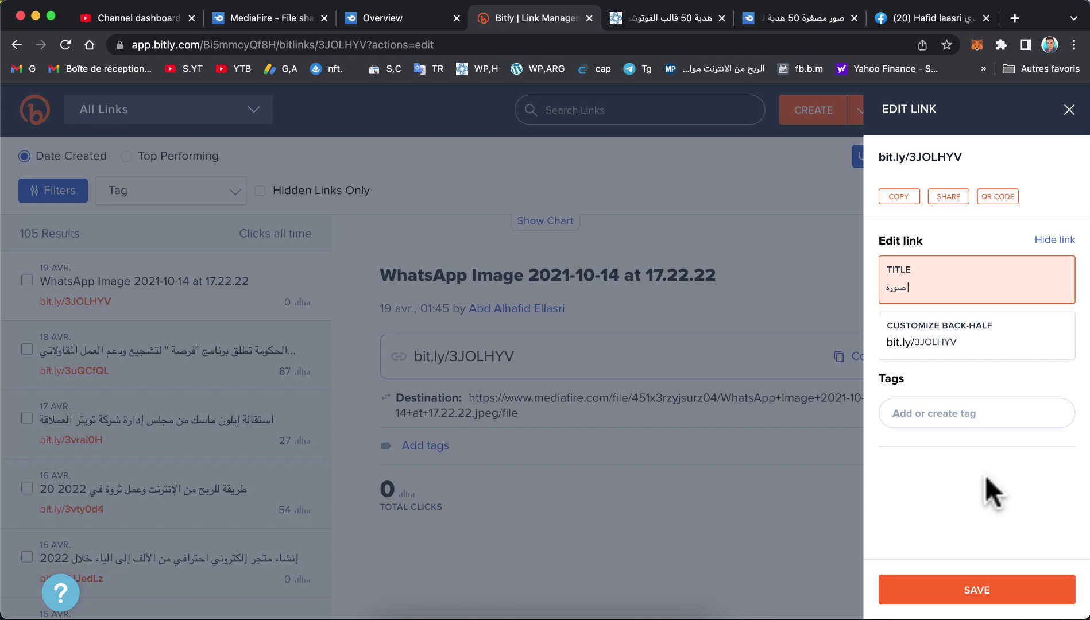
{"action": "left_click", "coordinate": [956, 589]}
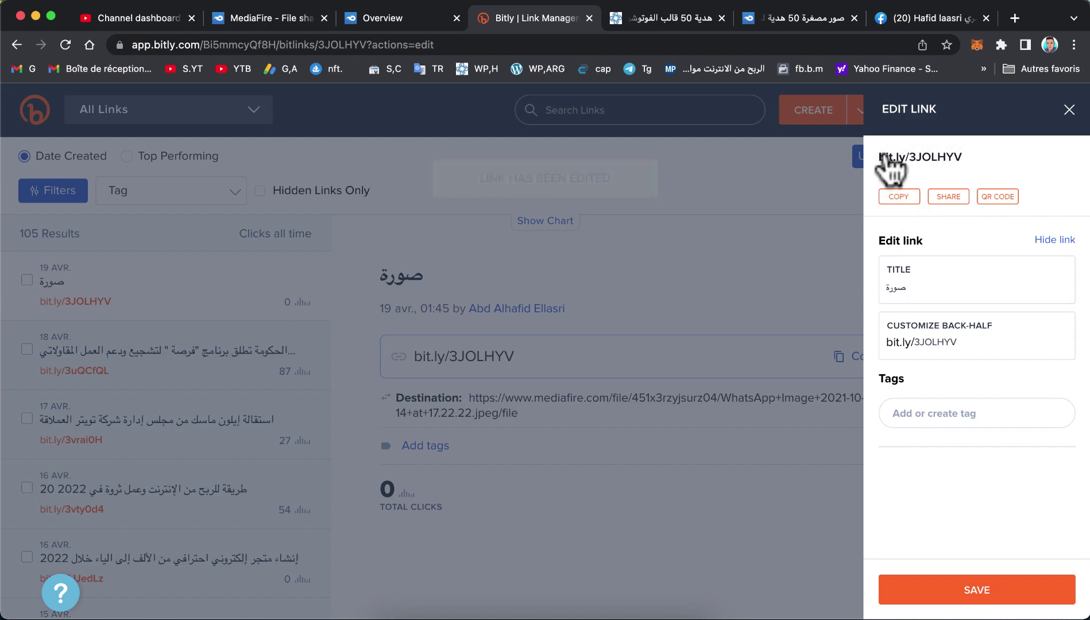
{"action": "left_click", "coordinate": [1070, 109]}
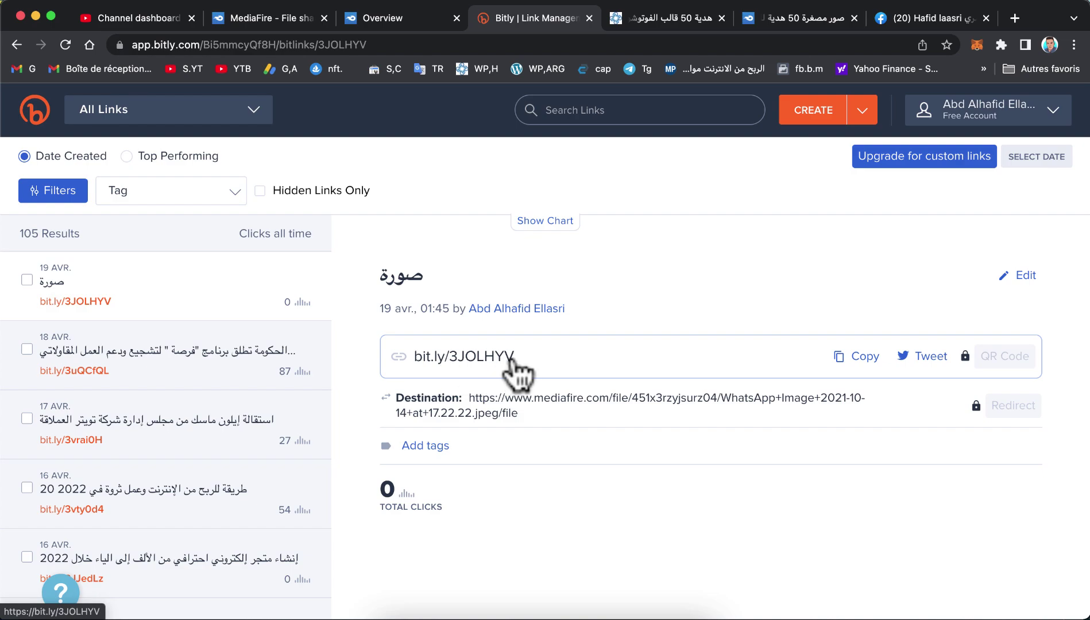
{"action": "scroll", "coordinate": [144, 451], "scroll_direction": "down", "scroll_amount": 15}
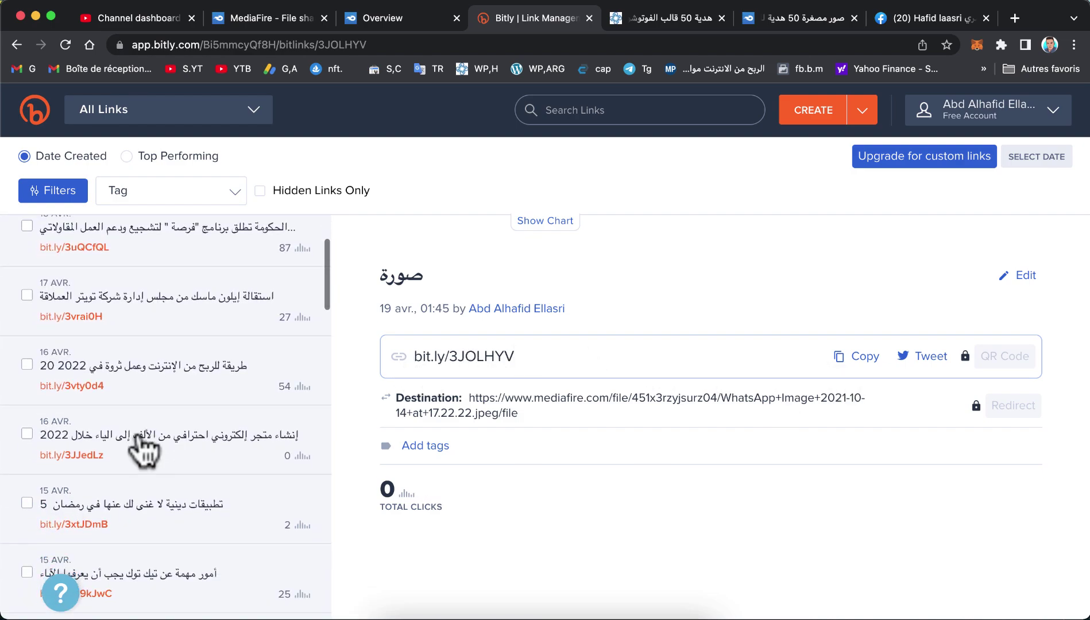
{"action": "scroll", "coordinate": [144, 450], "scroll_direction": "down", "scroll_amount": 2}
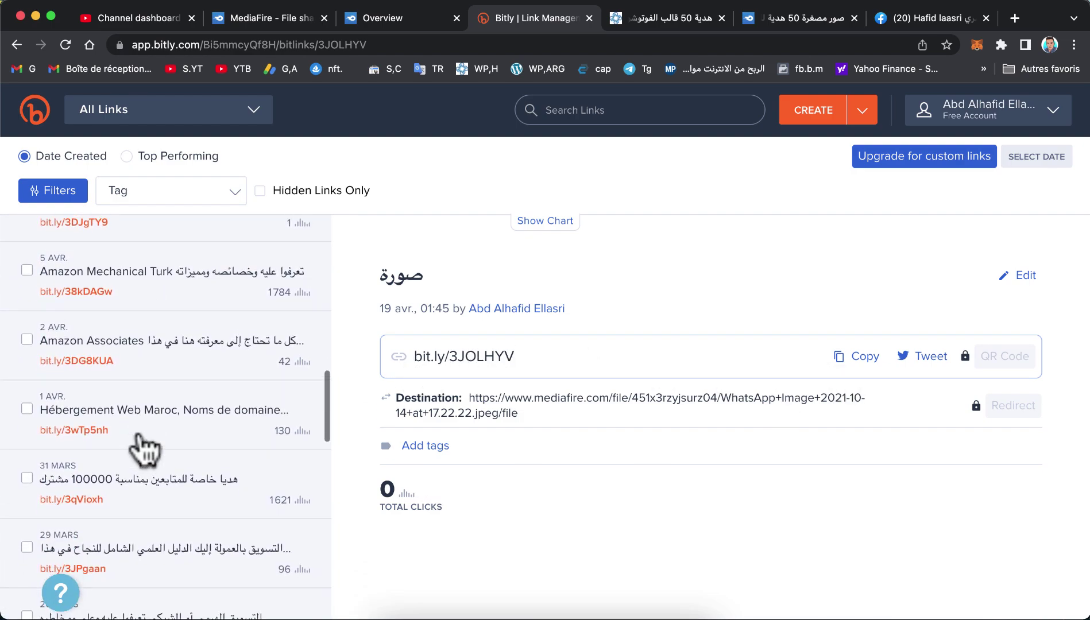
{"action": "scroll", "coordinate": [144, 451], "scroll_direction": "up", "scroll_amount": 20}
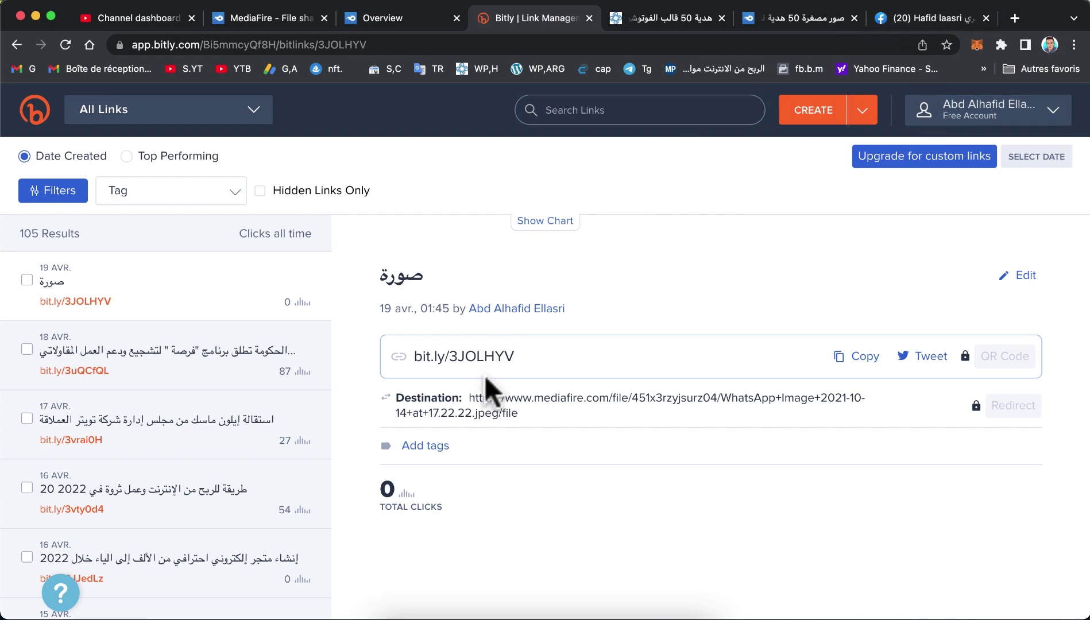
{"action": "key", "text": "ctrl+Up"}
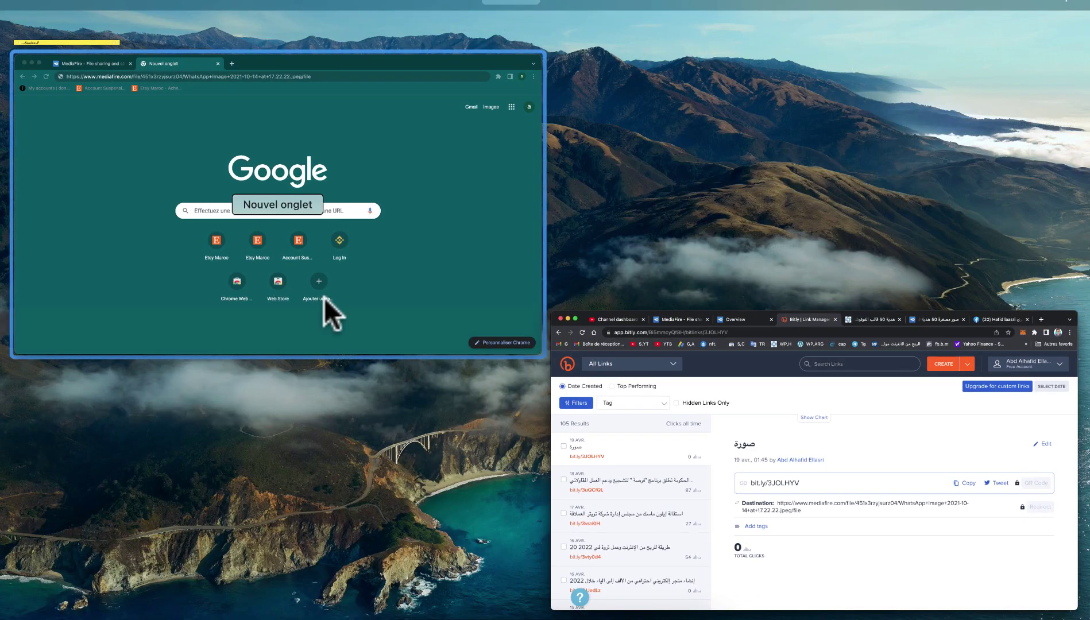
{"action": "left_click", "coordinate": [323, 297]}
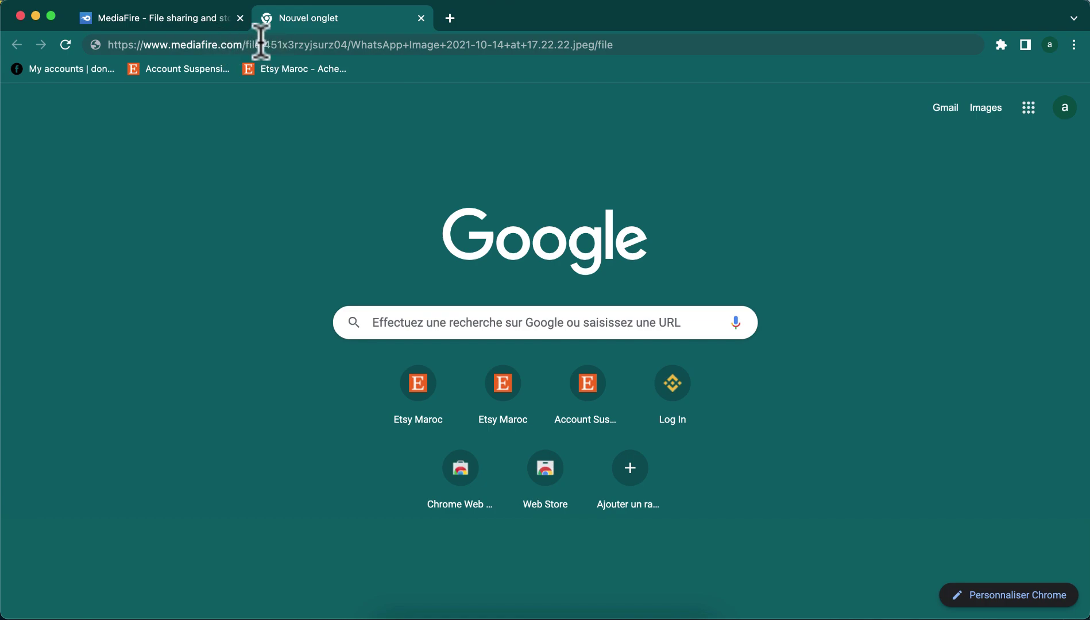
{"action": "left_click", "coordinate": [368, 44]}
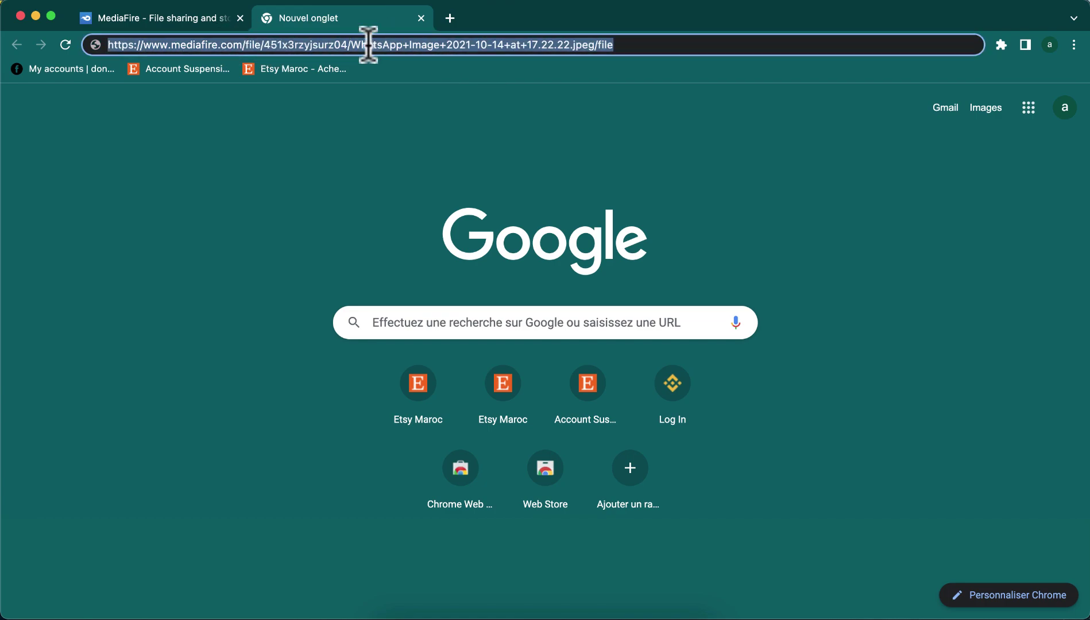
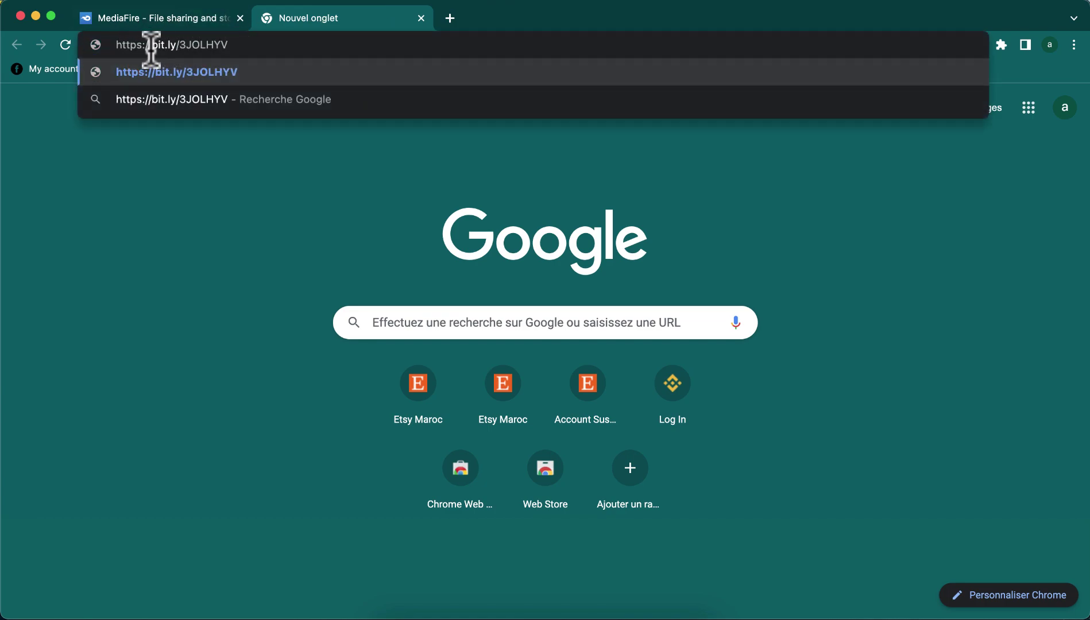
{"action": "left_click", "coordinate": [277, 65]}
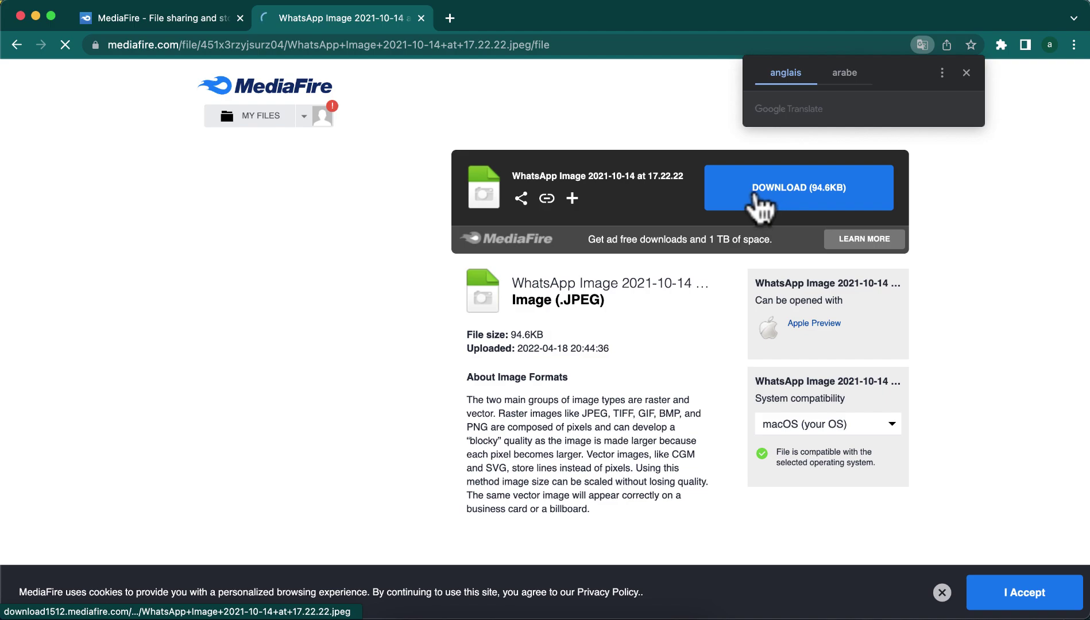
{"action": "left_click", "coordinate": [792, 195]}
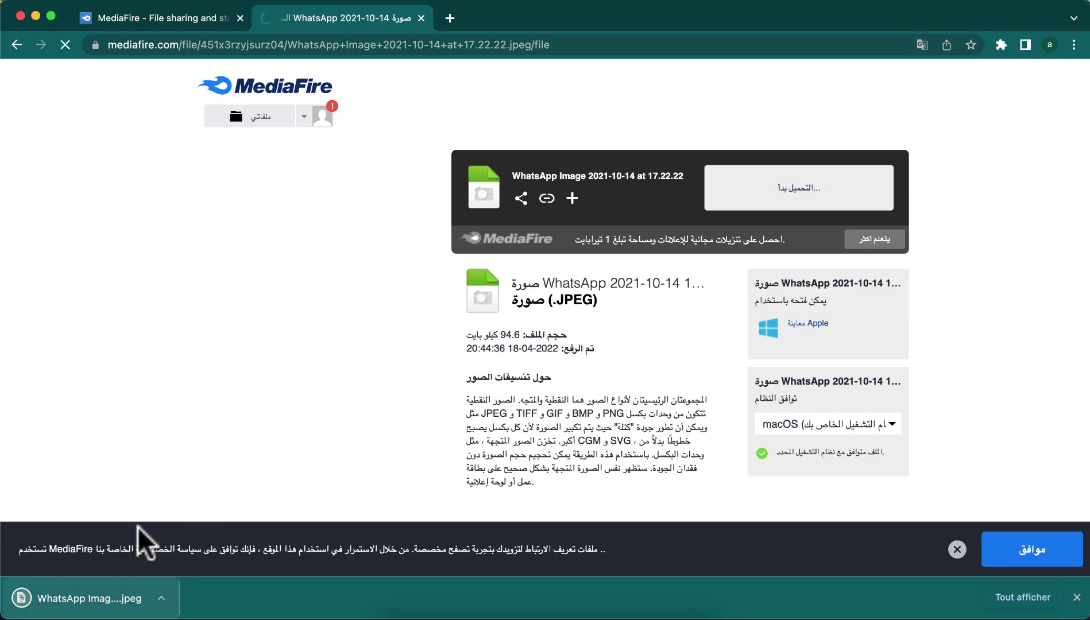
{"action": "left_click", "coordinate": [95, 598]}
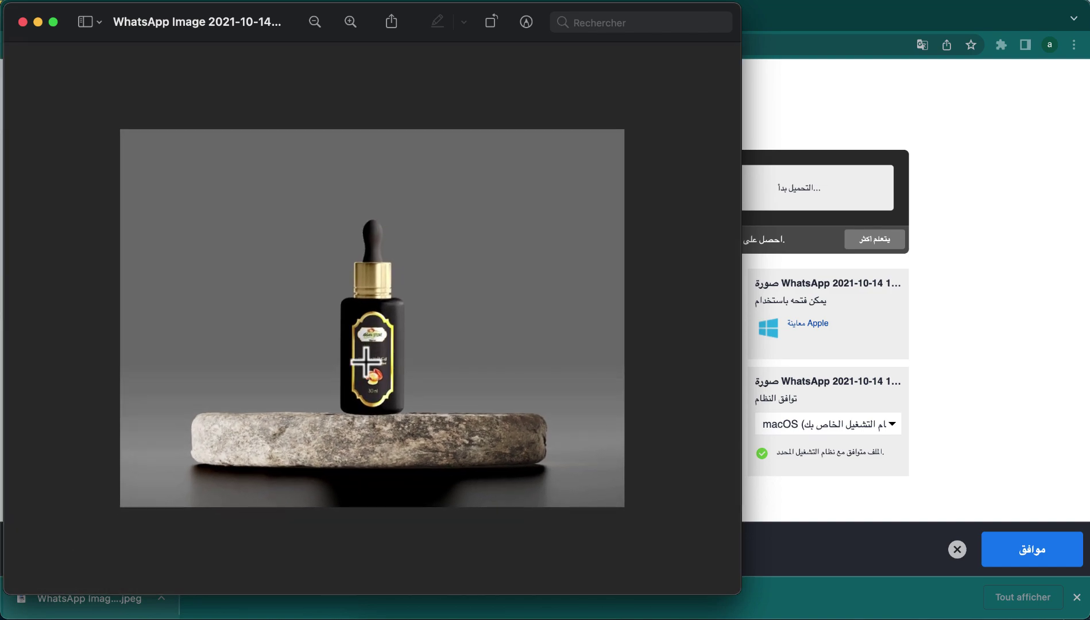
- Zoom out and back in on the bottle-on-stone image, then close Preview
{"action": "scroll", "coordinate": [365, 362], "scroll_direction": "down", "scroll_amount": 3}
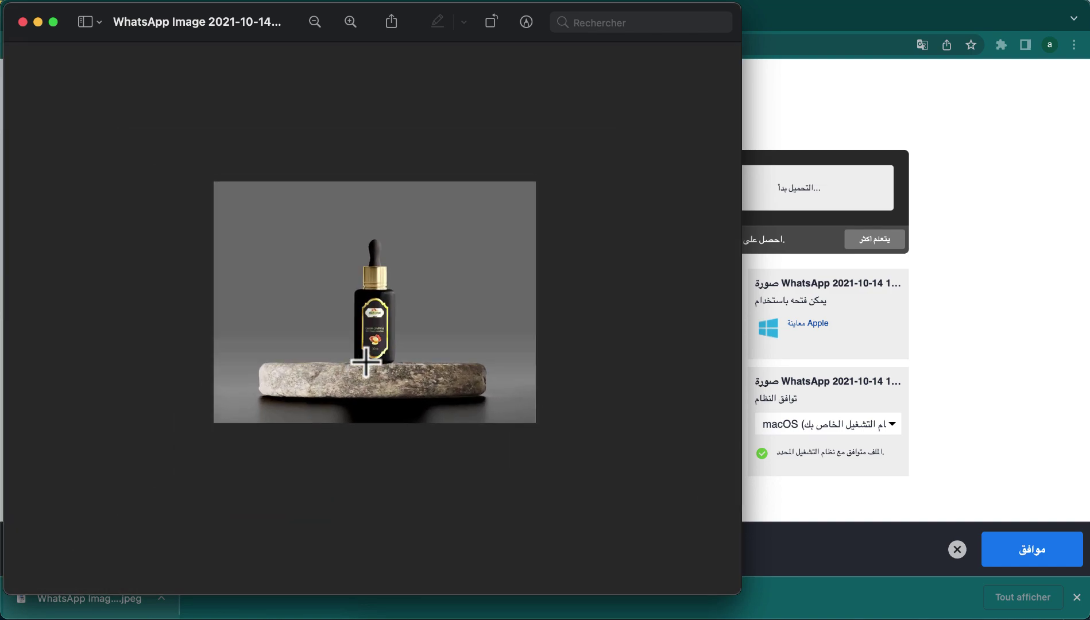
{"action": "scroll", "coordinate": [365, 361], "scroll_direction": "up", "scroll_amount": 3}
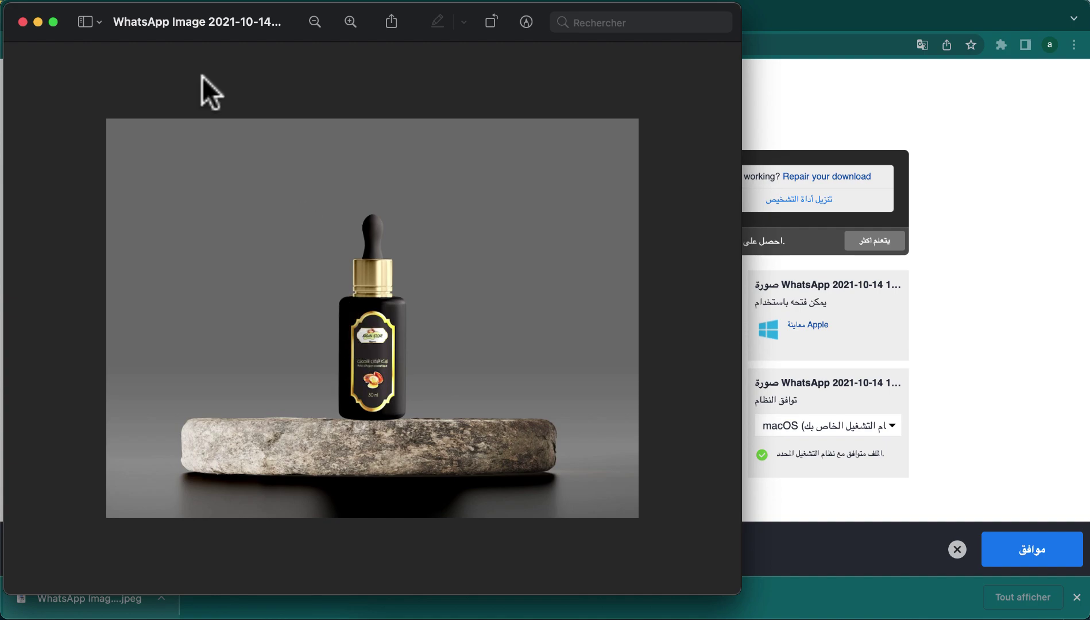
{"action": "left_click", "coordinate": [23, 22]}
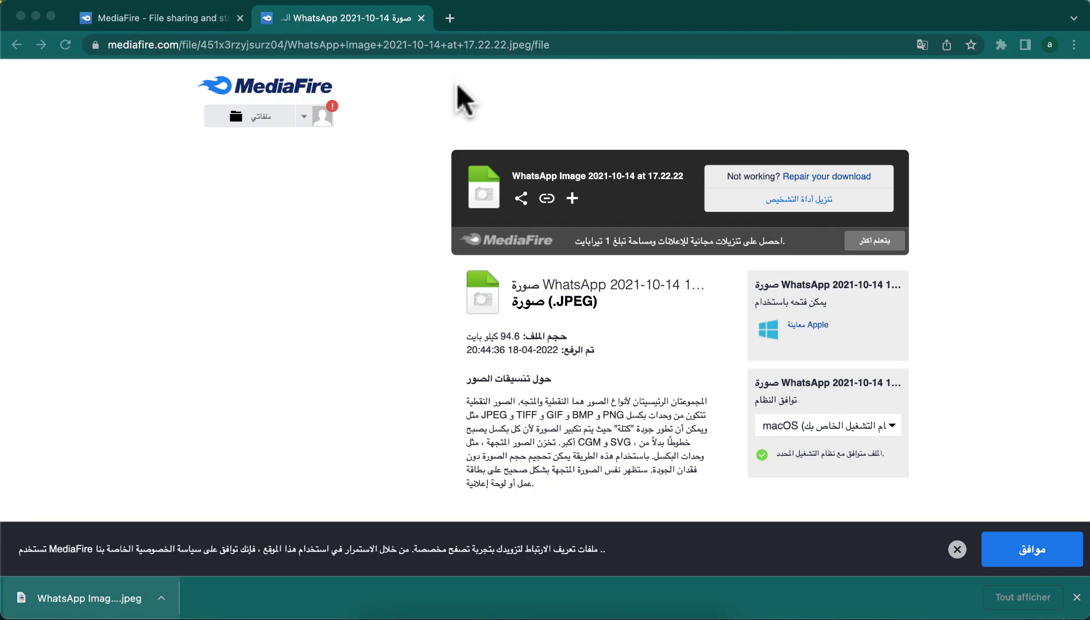
- Close the download tab and window, then open Earn Space from the My Files sidebar
{"action": "left_click", "coordinate": [418, 18]}
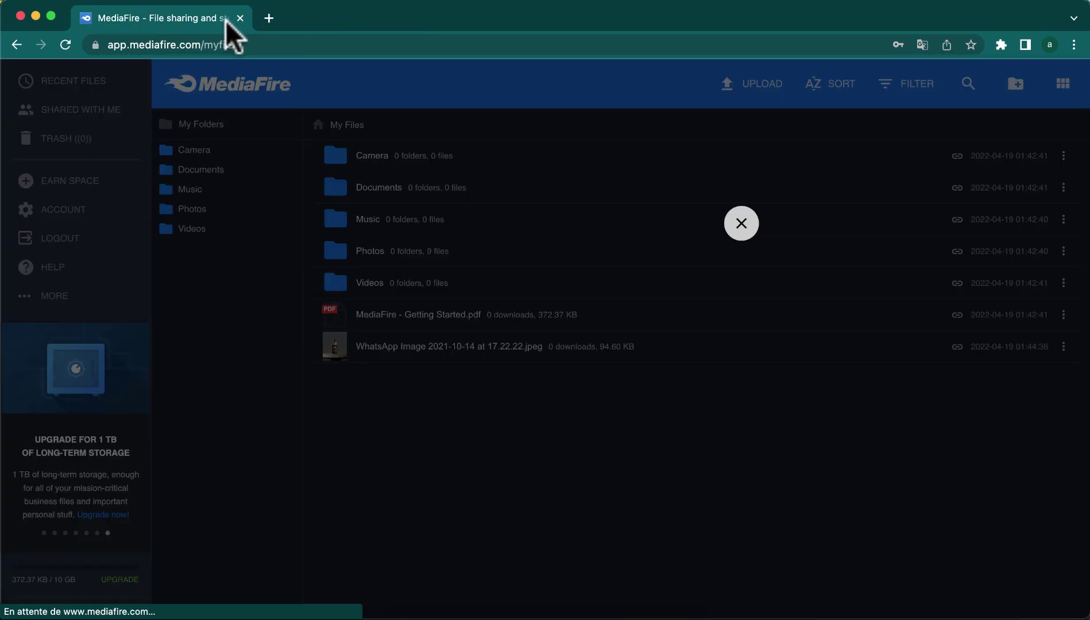
{"action": "left_click", "coordinate": [240, 18]}
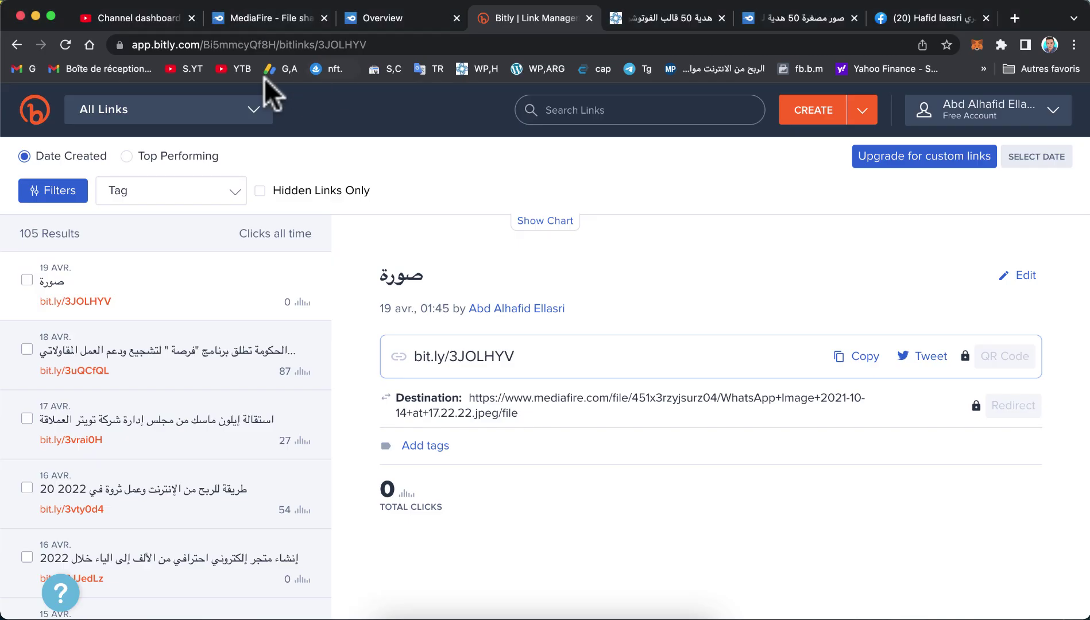
{"action": "left_click", "coordinate": [310, 18]}
{"action": "scroll", "coordinate": [454, 448], "scroll_direction": "down", "scroll_amount": 4}
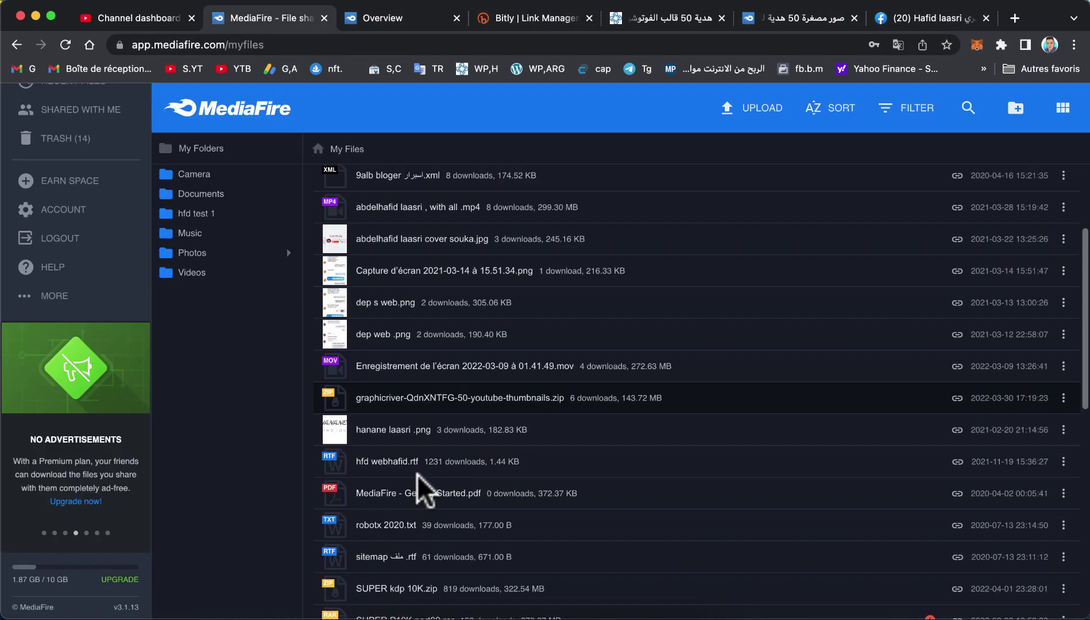
{"action": "scroll", "coordinate": [426, 487], "scroll_direction": "up", "scroll_amount": 4}
{"action": "left_click", "coordinate": [80, 110]}
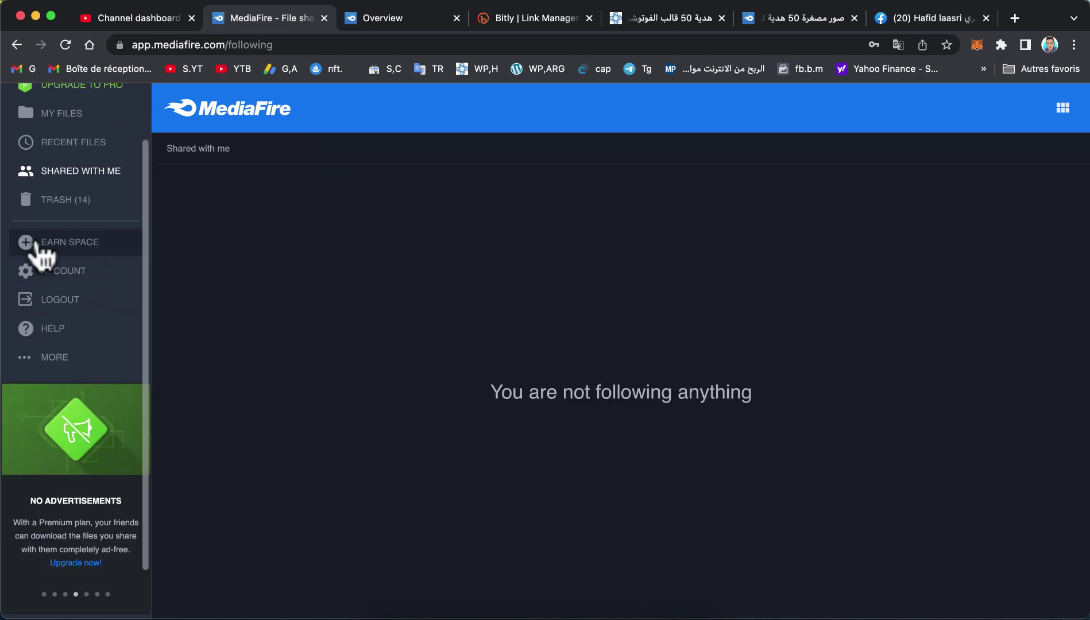
{"action": "left_click", "coordinate": [62, 245]}
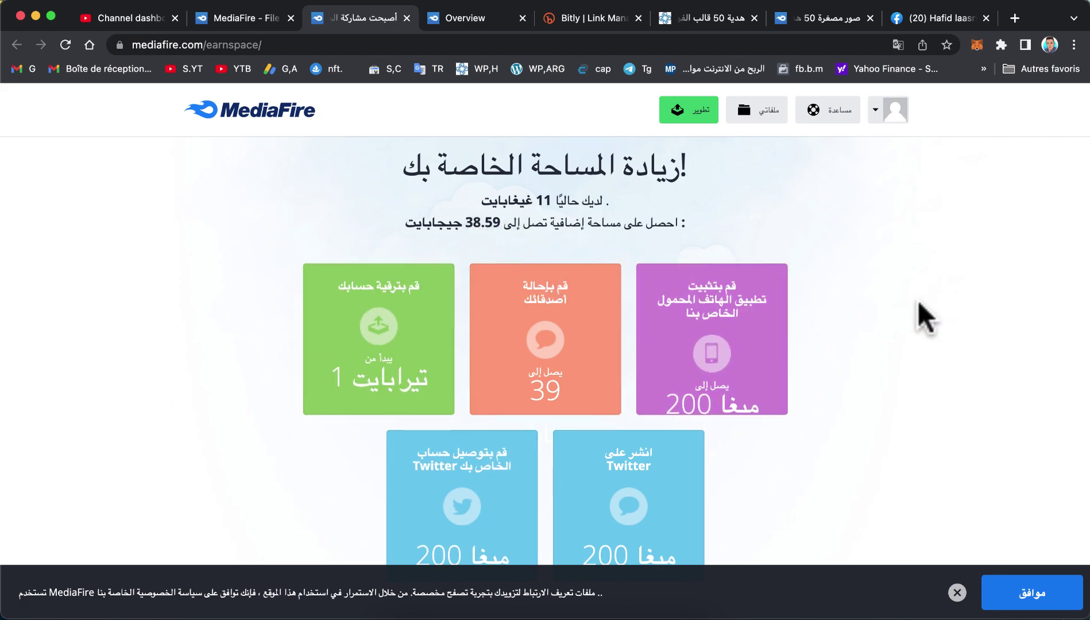
- Copy the invite-a-friend referral link from the Refer your friends offer, then return to the earn-space offers list
{"action": "mouse_move", "coordinate": [723, 341]}
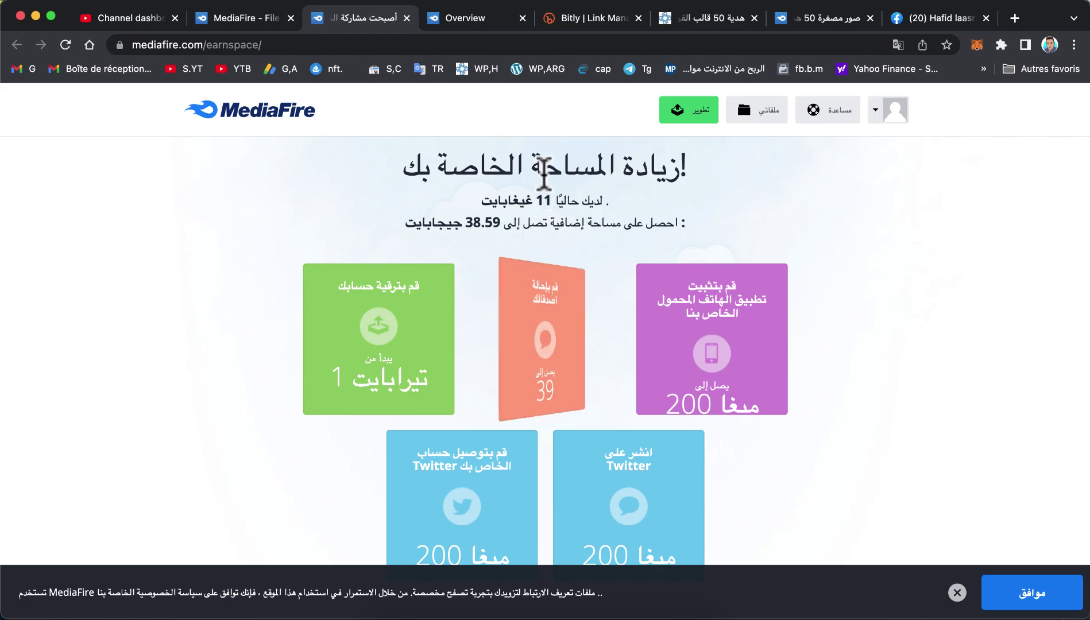
{"action": "left_click", "coordinate": [549, 347]}
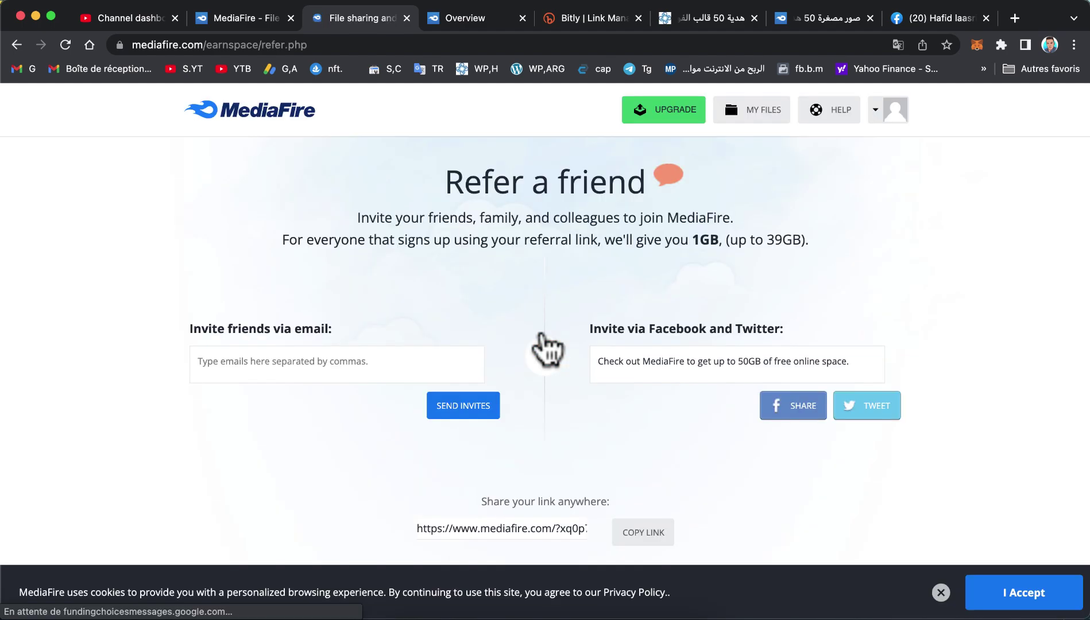
{"action": "scroll", "coordinate": [543, 334], "scroll_direction": "down", "scroll_amount": 3}
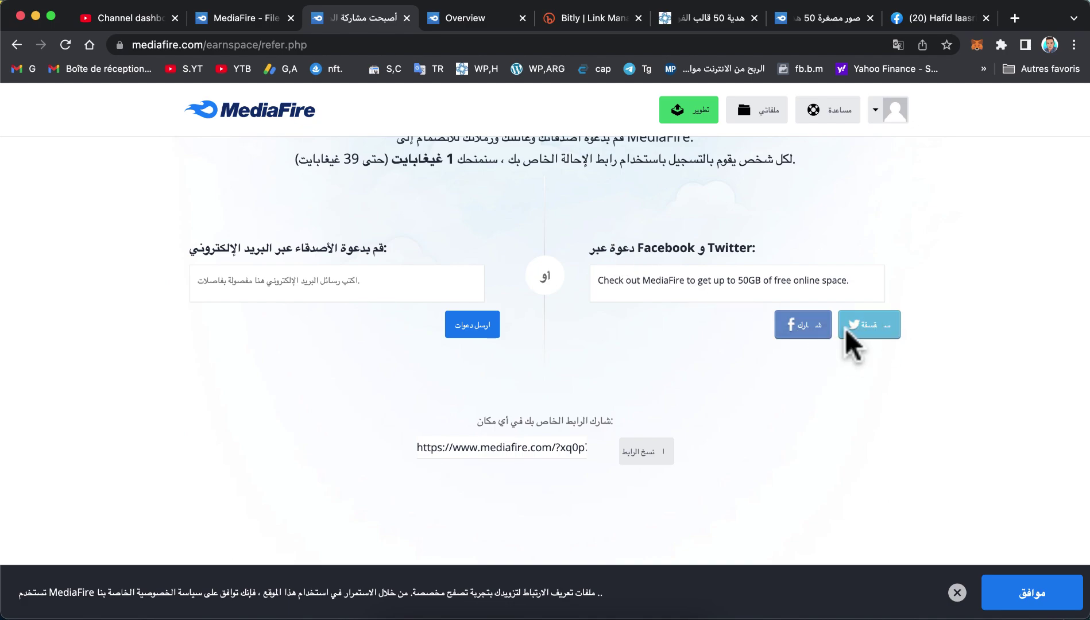
{"action": "left_click", "coordinate": [638, 452]}
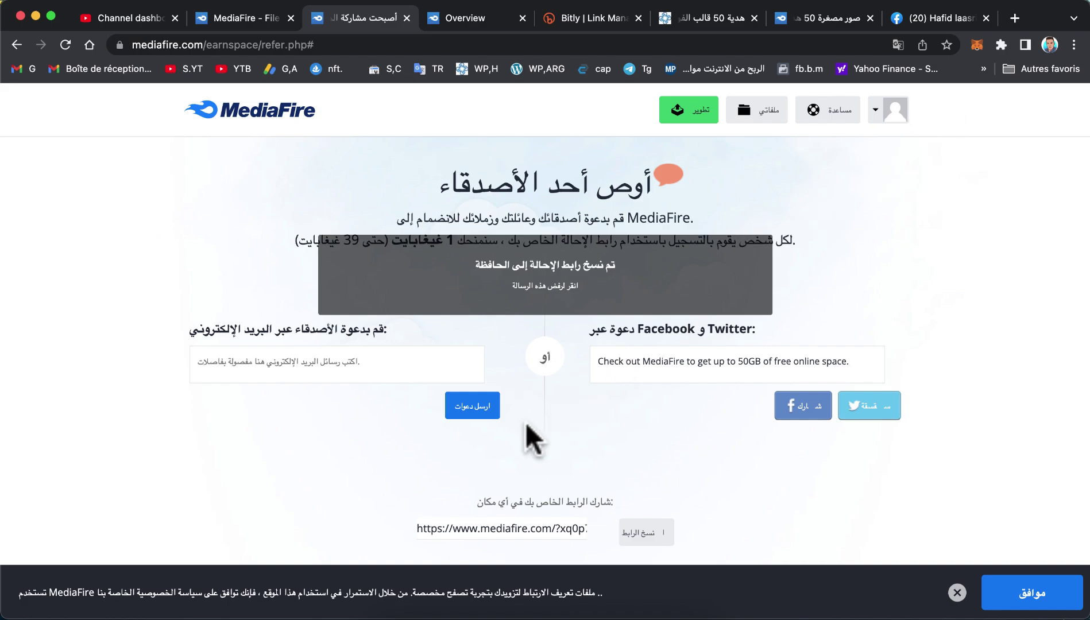
{"action": "key", "text": "super+Left"}
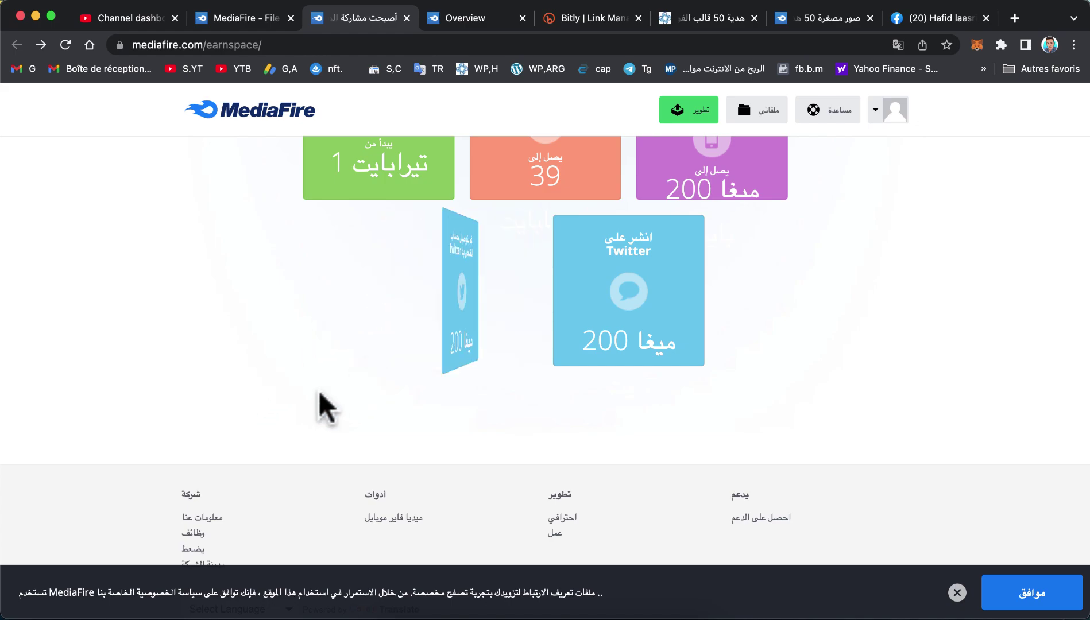
{"action": "scroll", "coordinate": [318, 384], "scroll_direction": "down", "scroll_amount": 2}
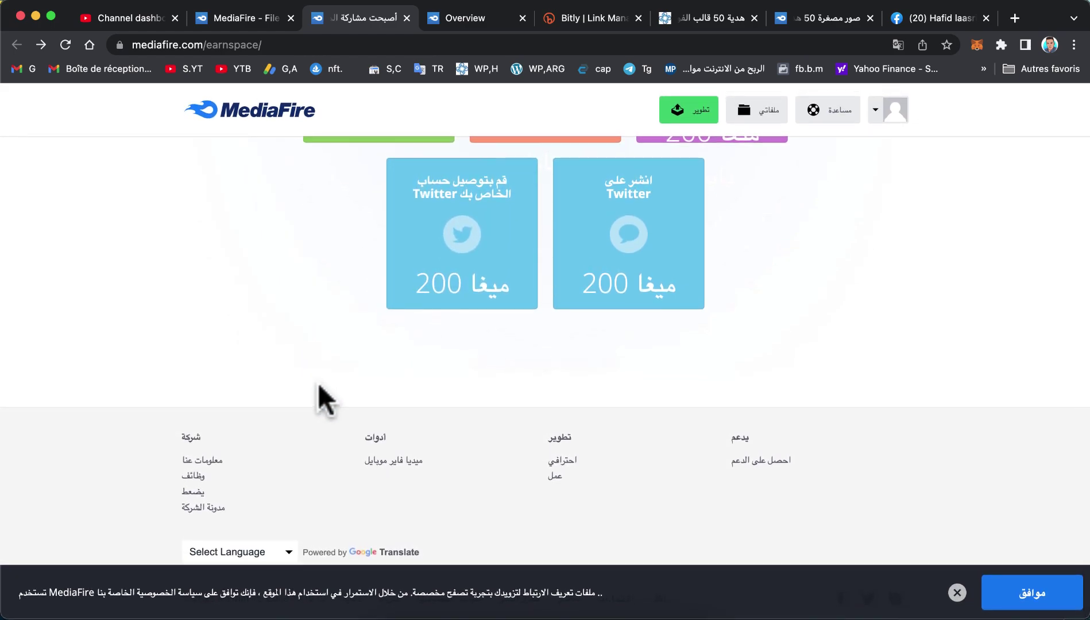